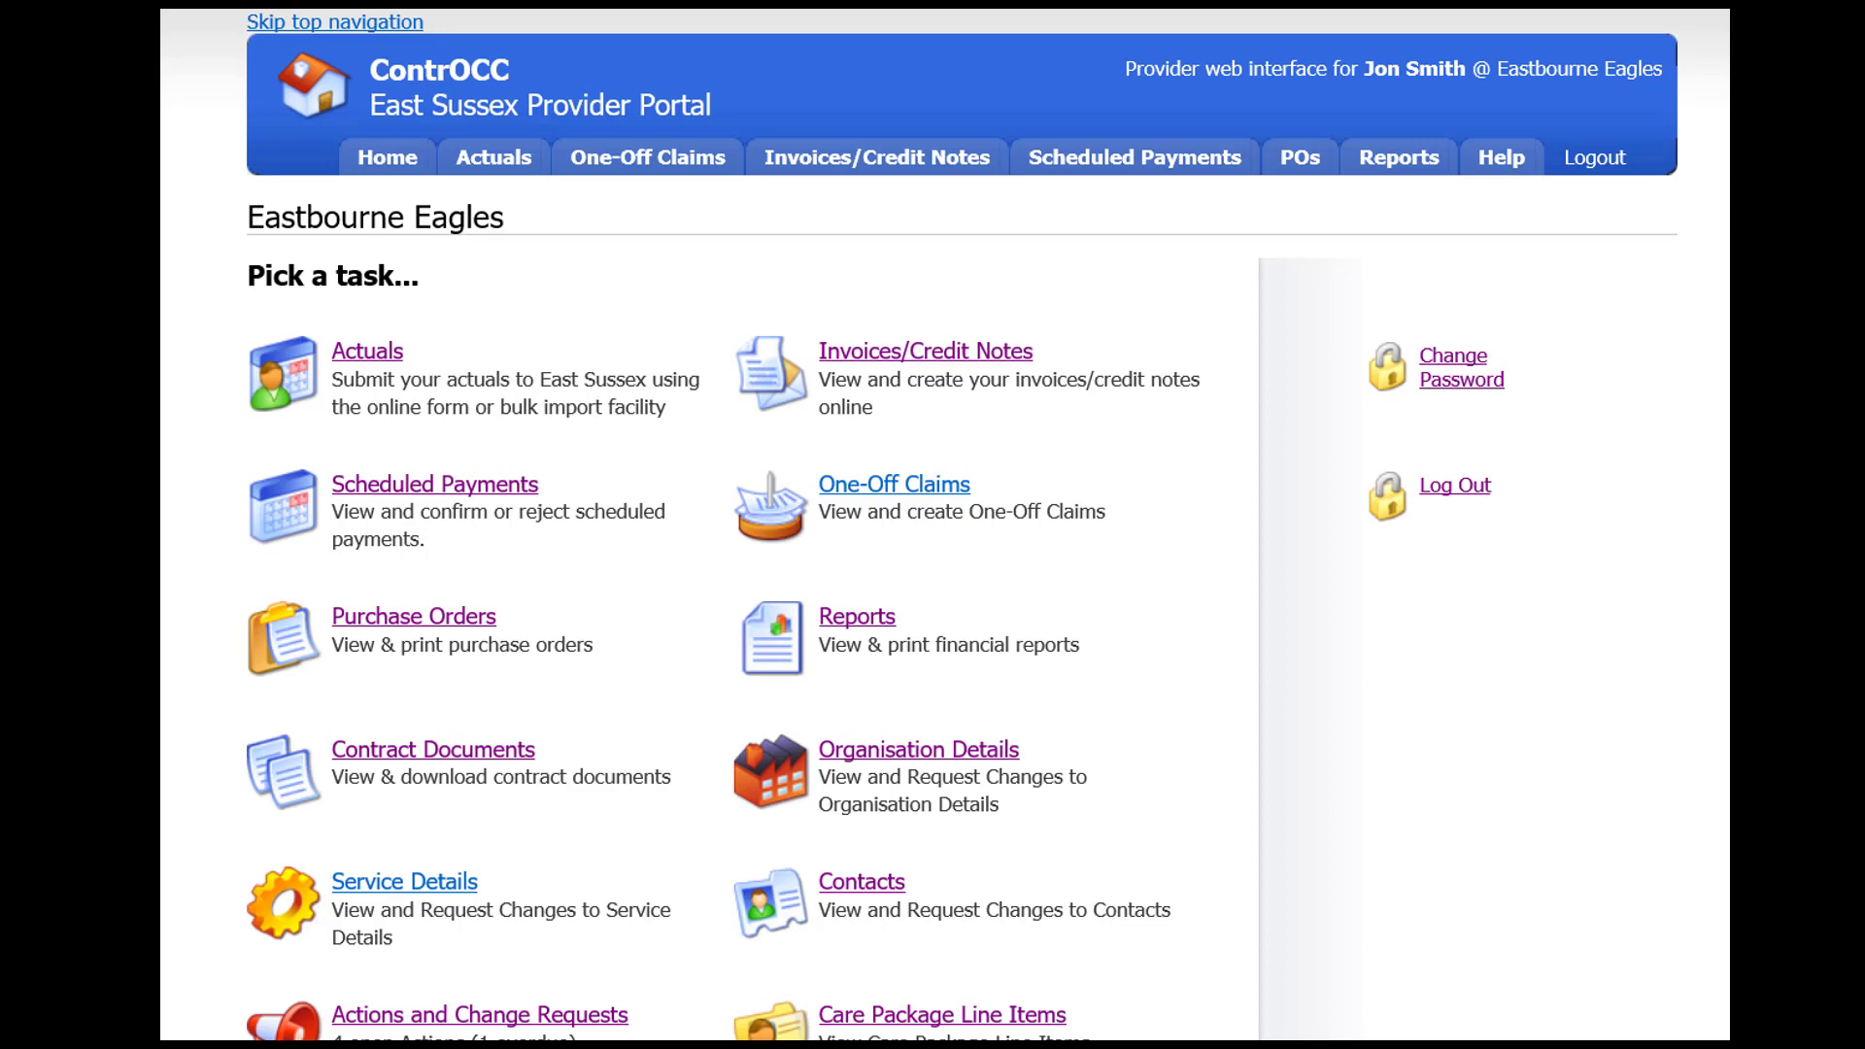
Start a new action in Actions and Change Requests and set its type to ASC: Provider Payment Query.
{"action": "scroll", "coordinate": [200, 699], "scroll_direction": "down", "scroll_amount": 3}
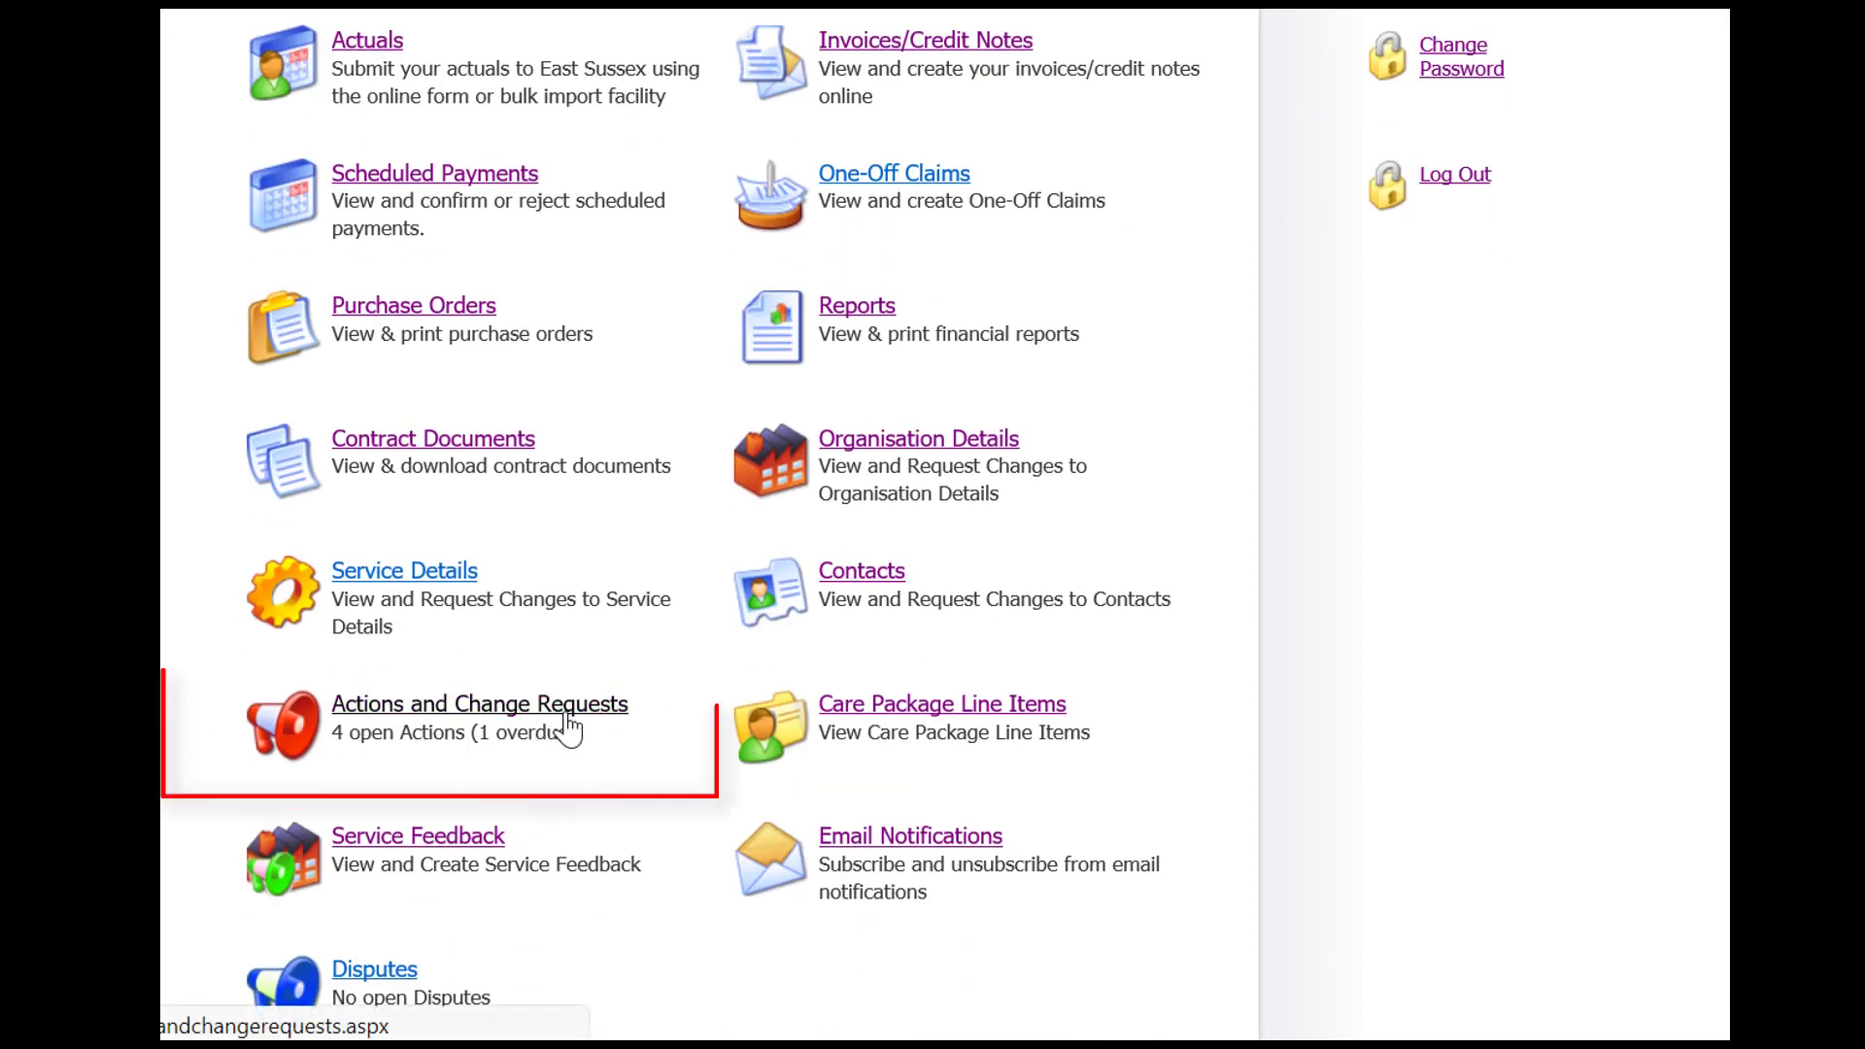
{"action": "left_click", "coordinate": [604, 716]}
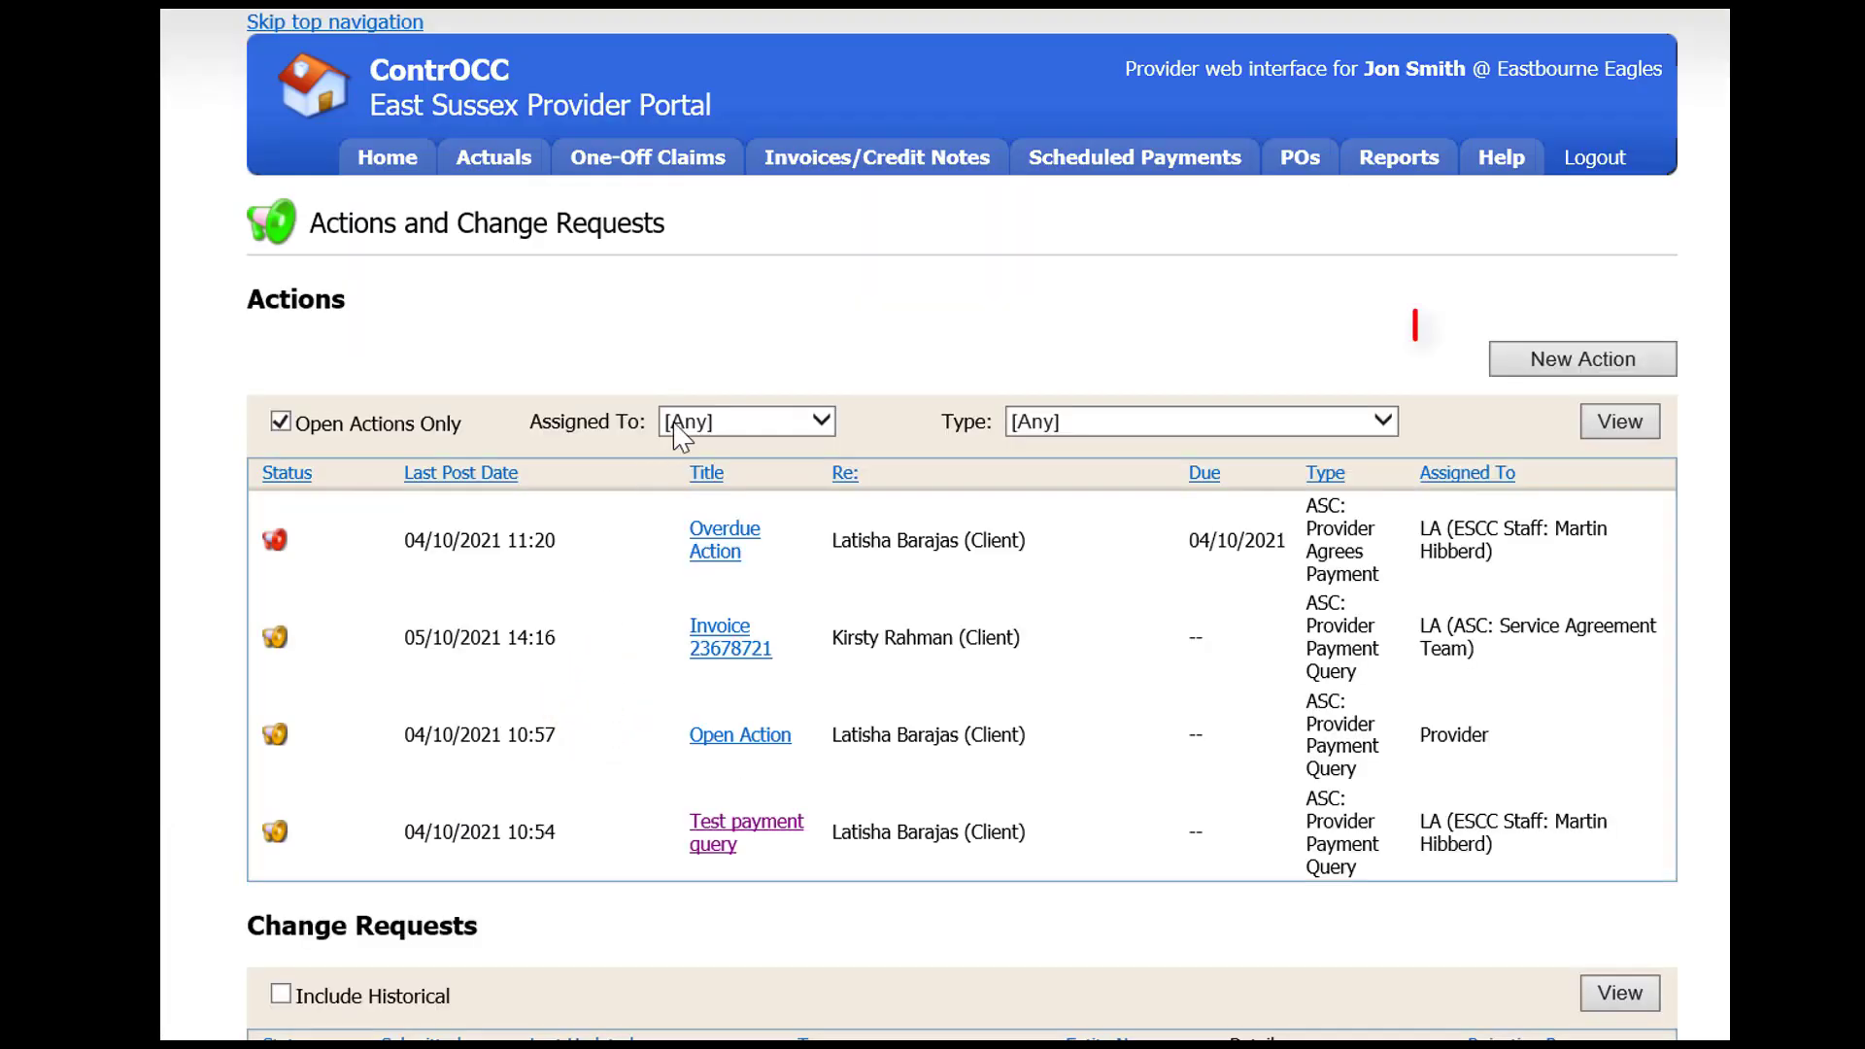
{"action": "left_click", "coordinate": [1517, 359]}
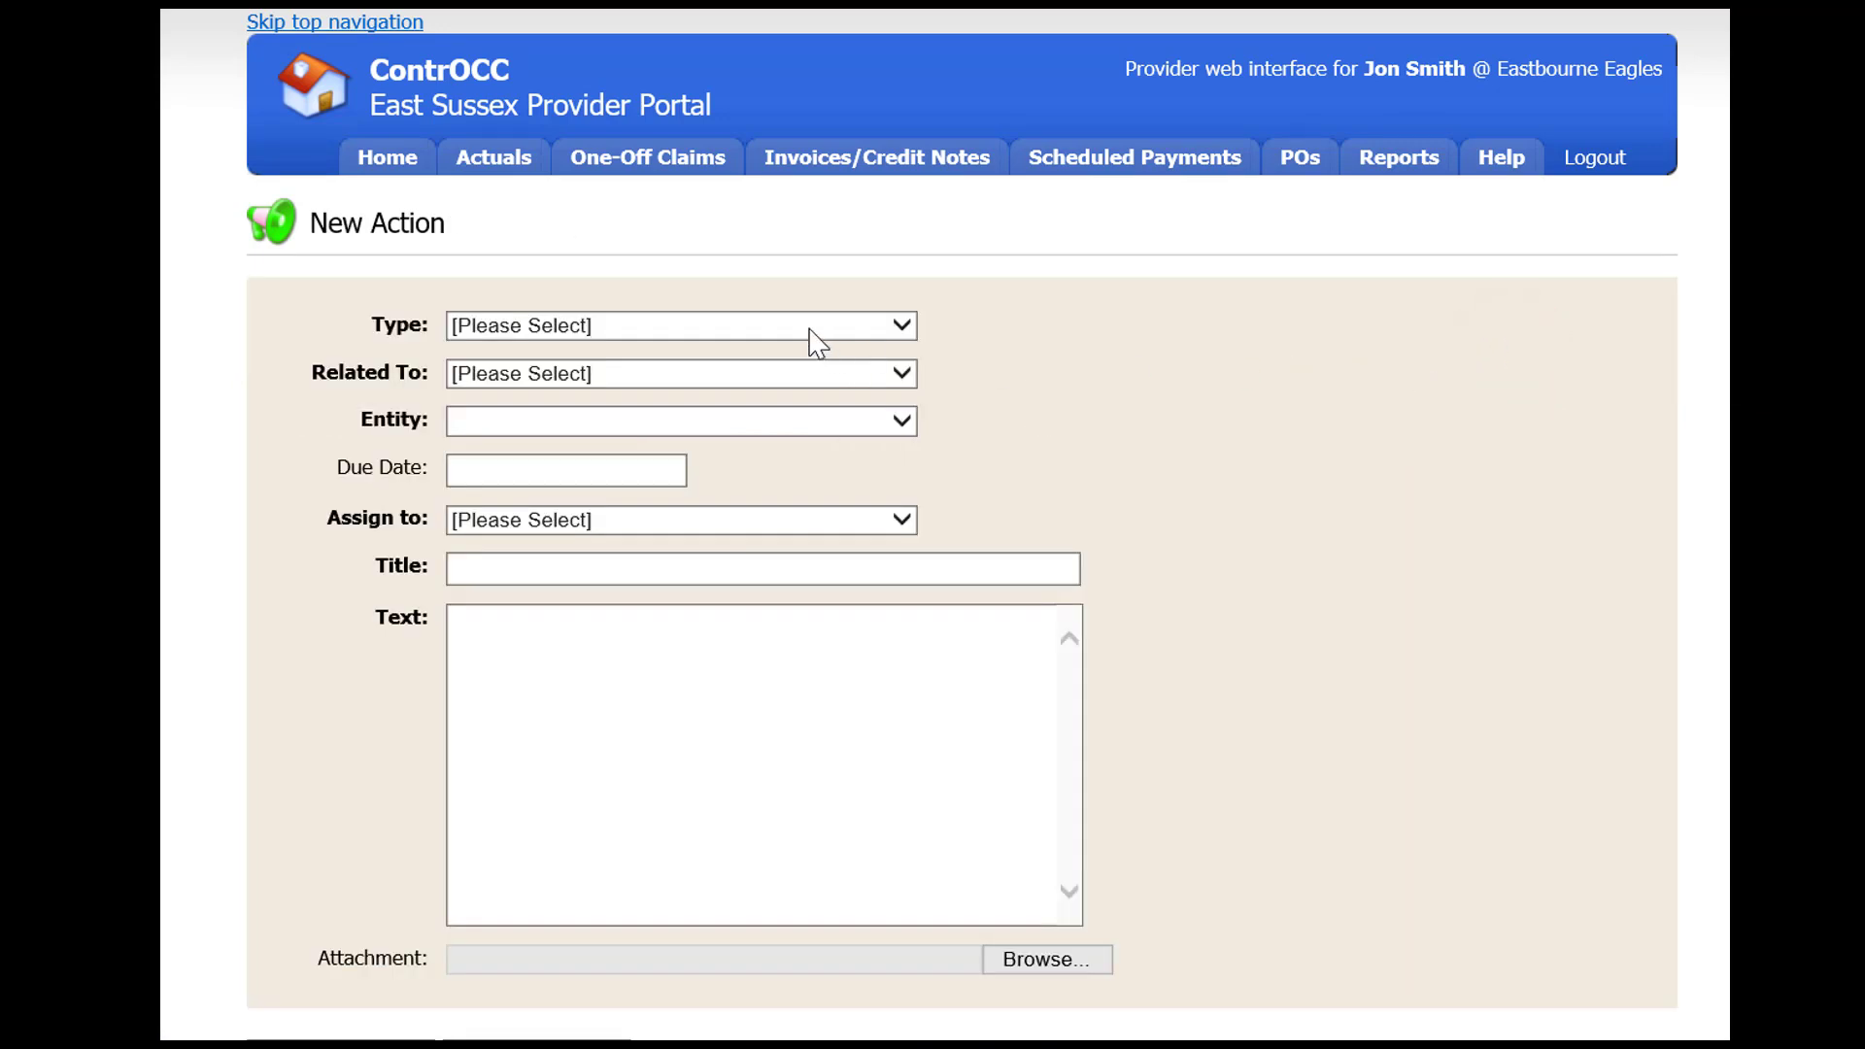
{"action": "left_click", "coordinate": [907, 333]}
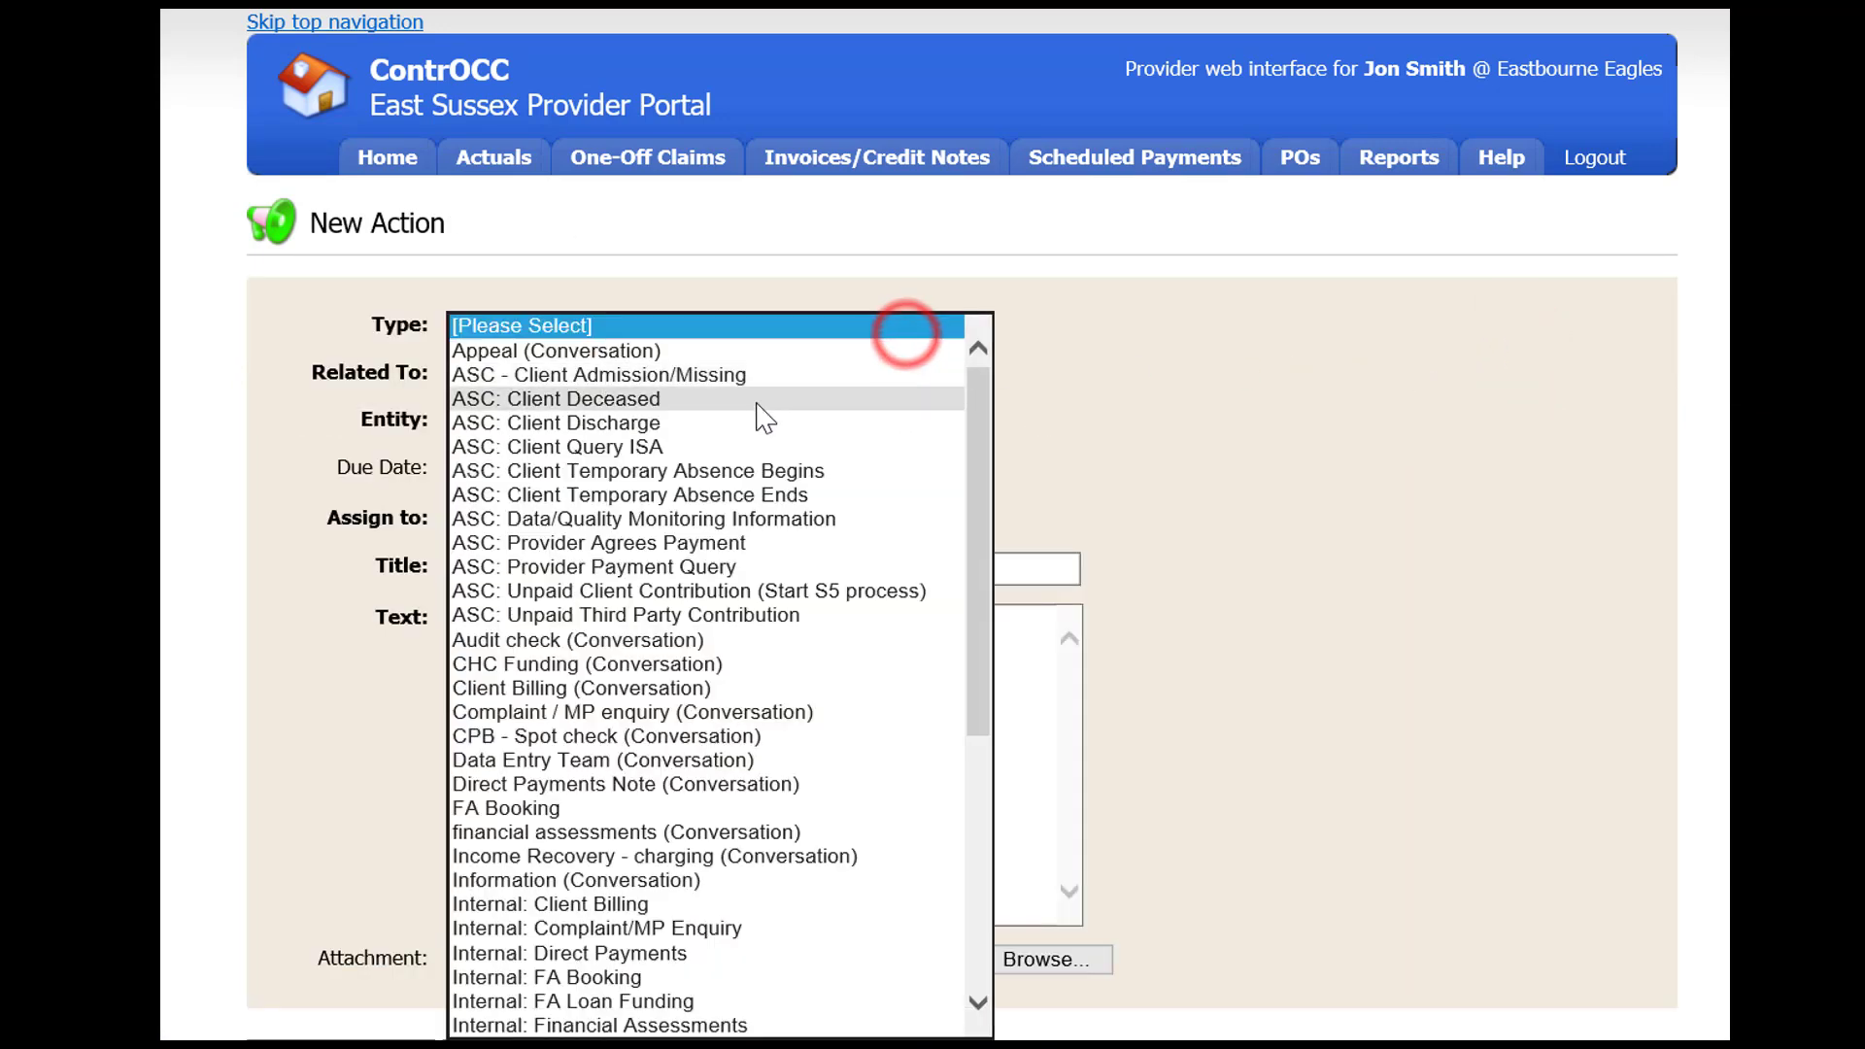
{"action": "left_click", "coordinate": [730, 569]}
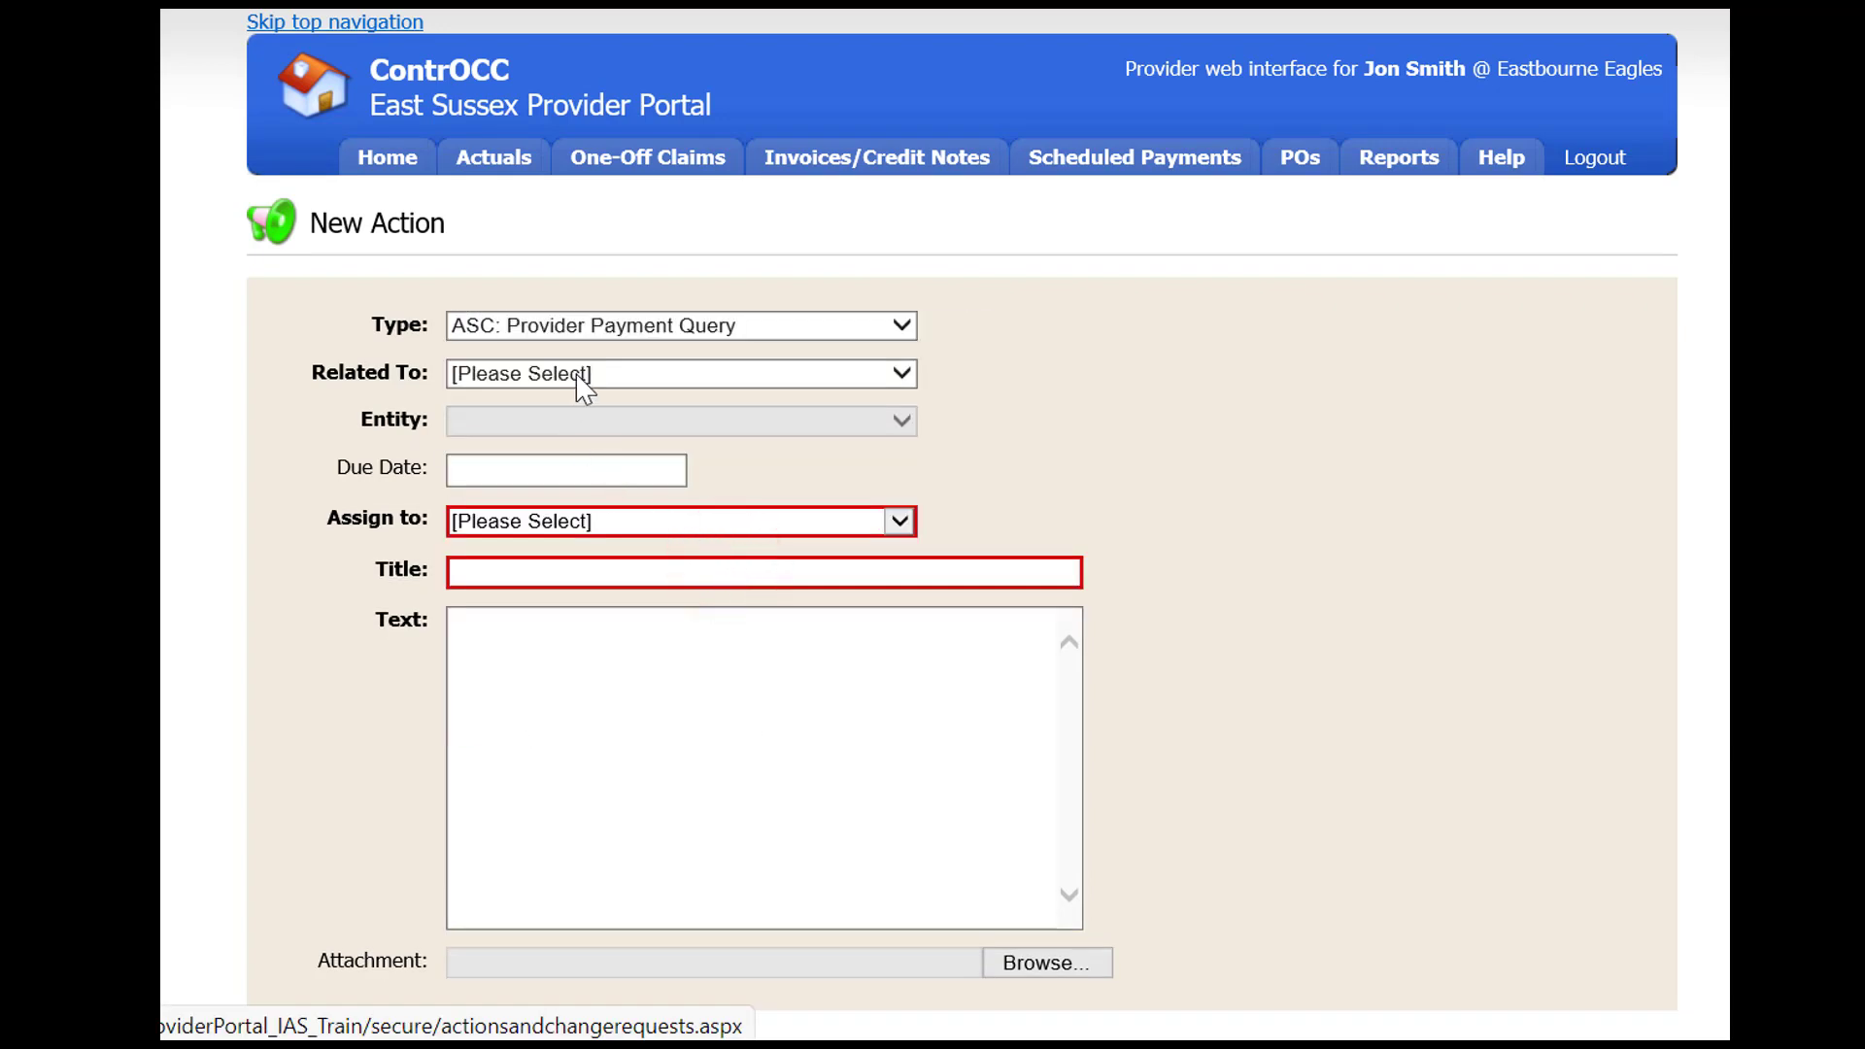
Relate the action to Client, select the client concerned as the entity, and assign it to ASC: Service Agreement Team.
{"action": "left_click", "coordinate": [578, 377]}
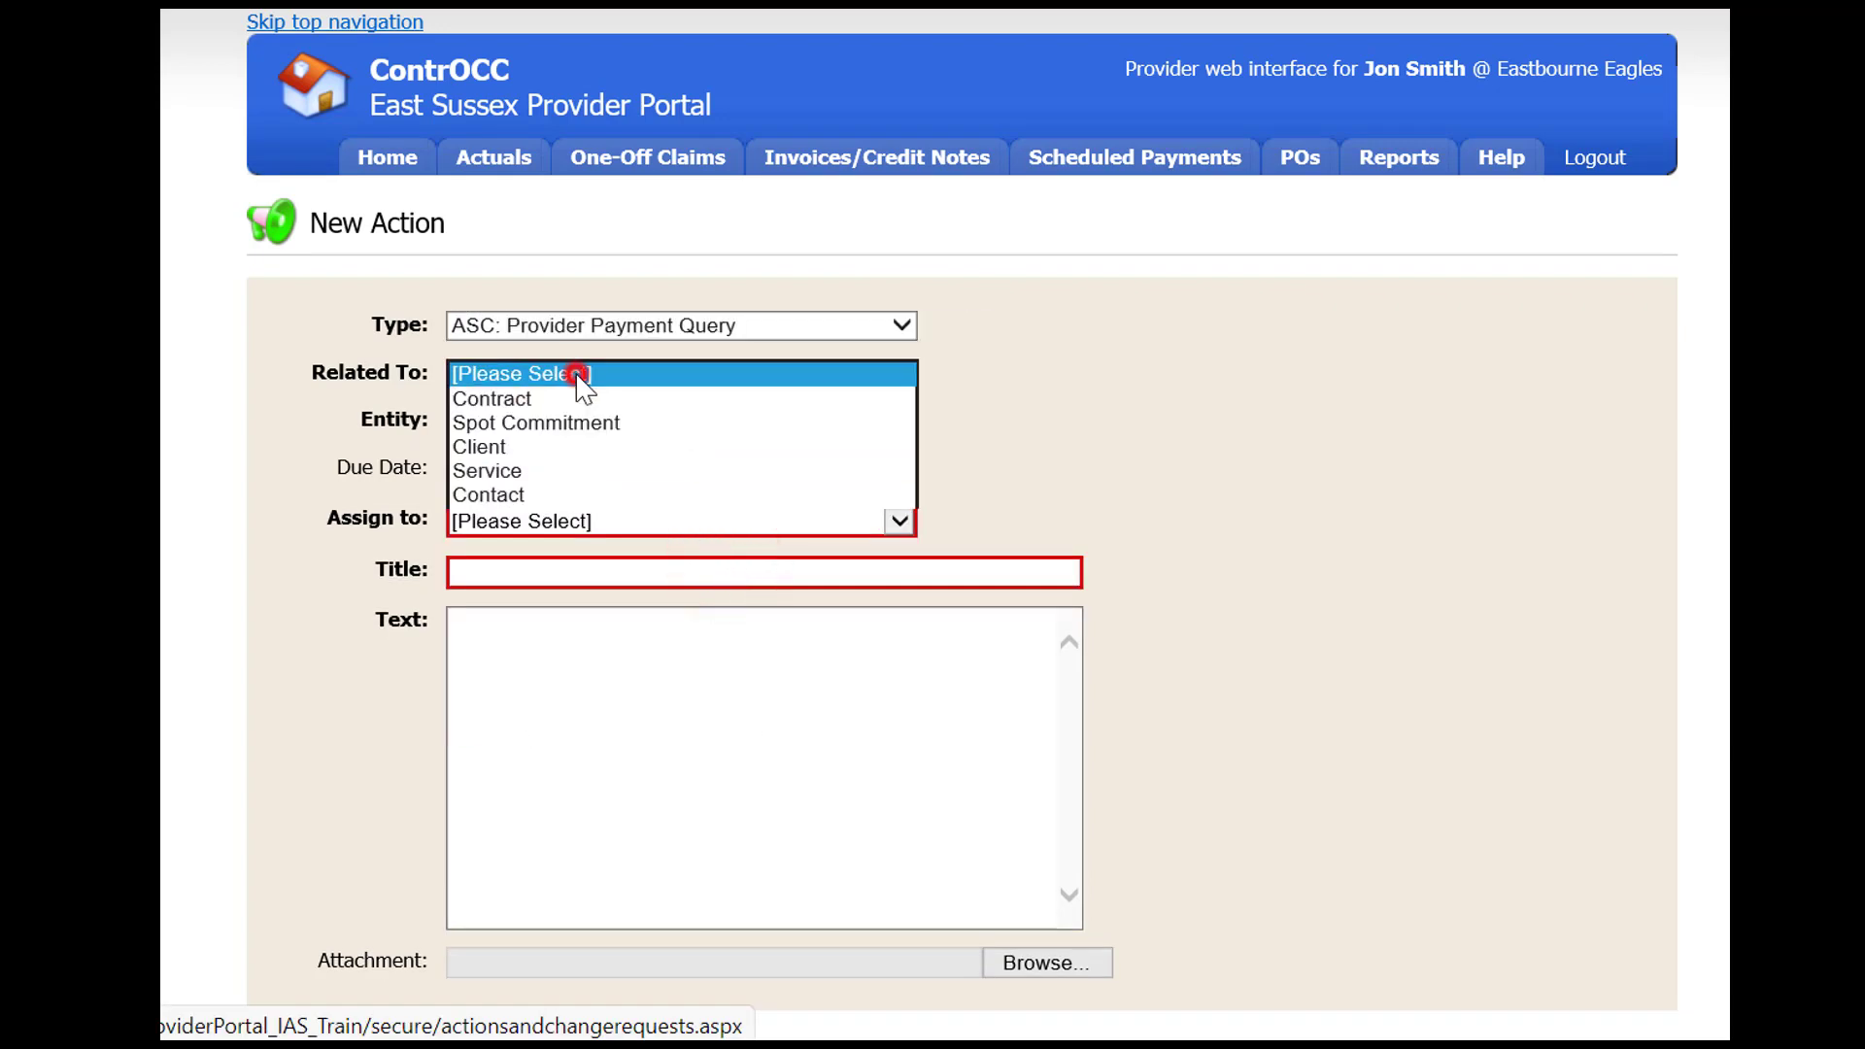
{"action": "left_click", "coordinate": [564, 448]}
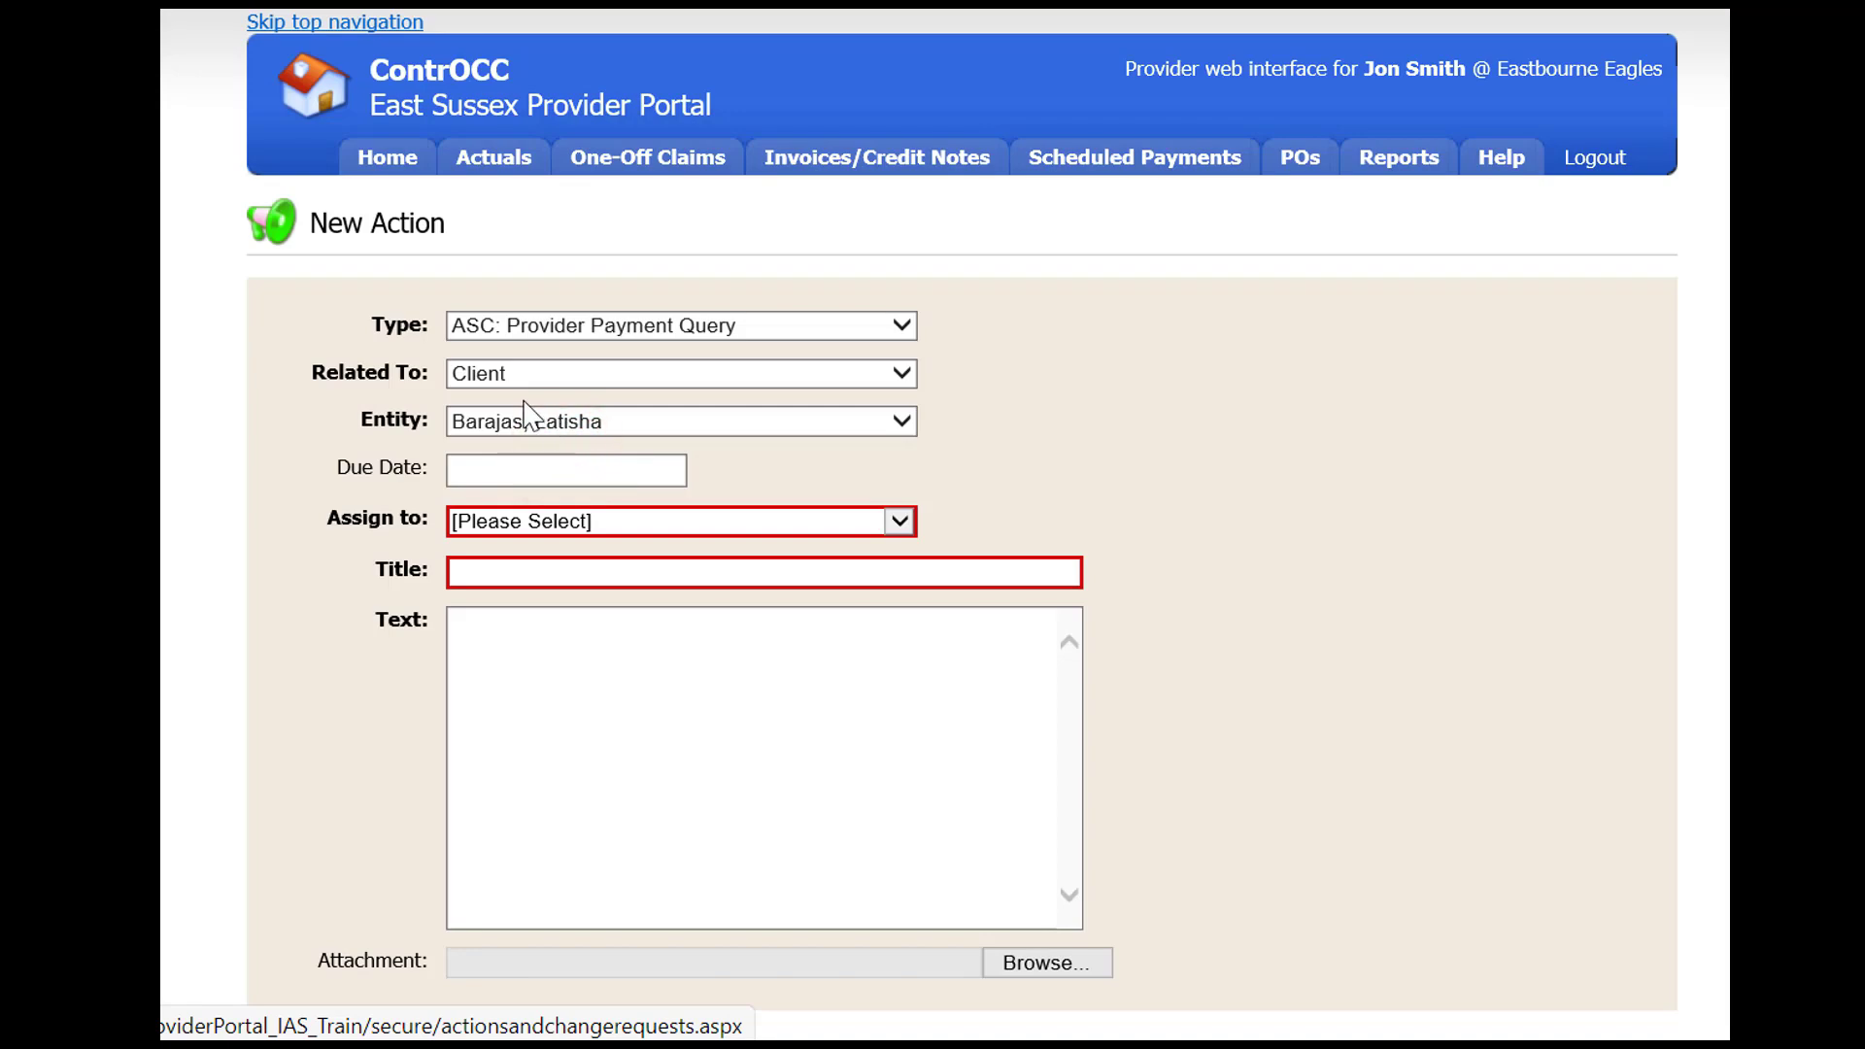
{"action": "left_click", "coordinate": [532, 428]}
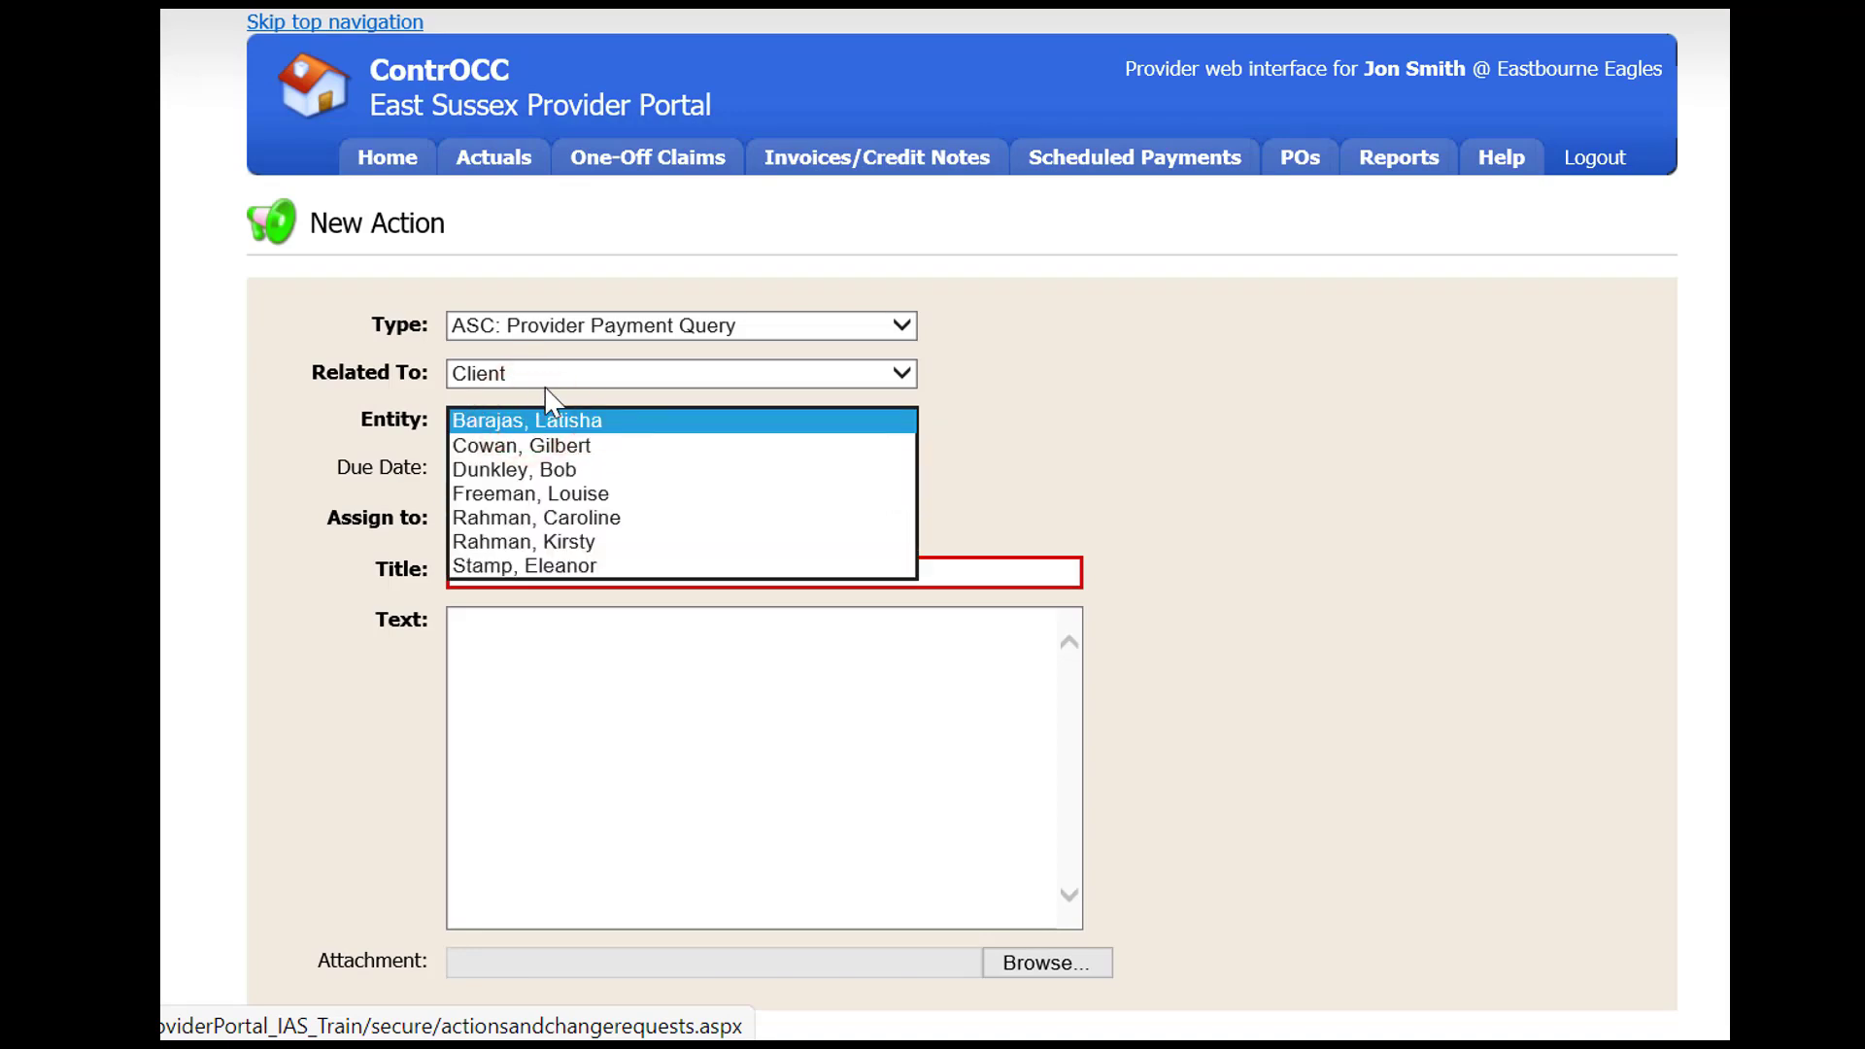
{"action": "left_click", "coordinate": [600, 538]}
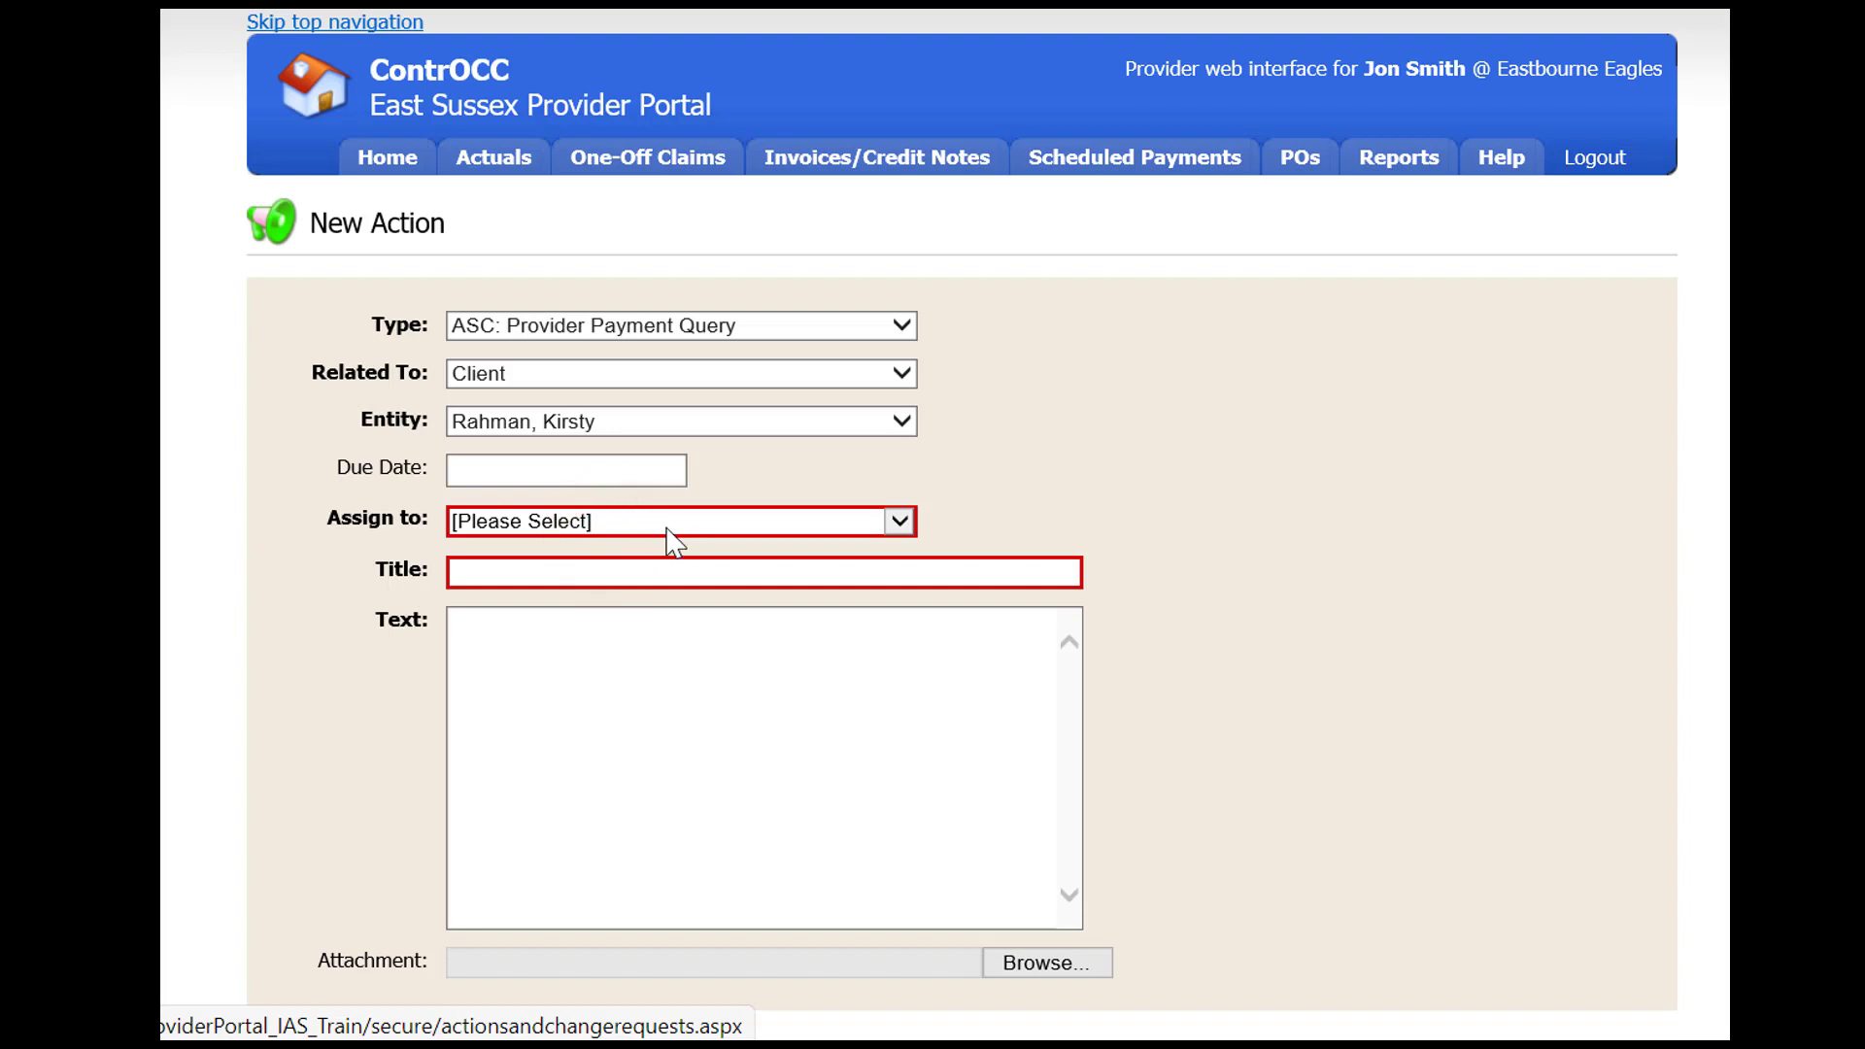
{"action": "left_click", "coordinate": [670, 537]}
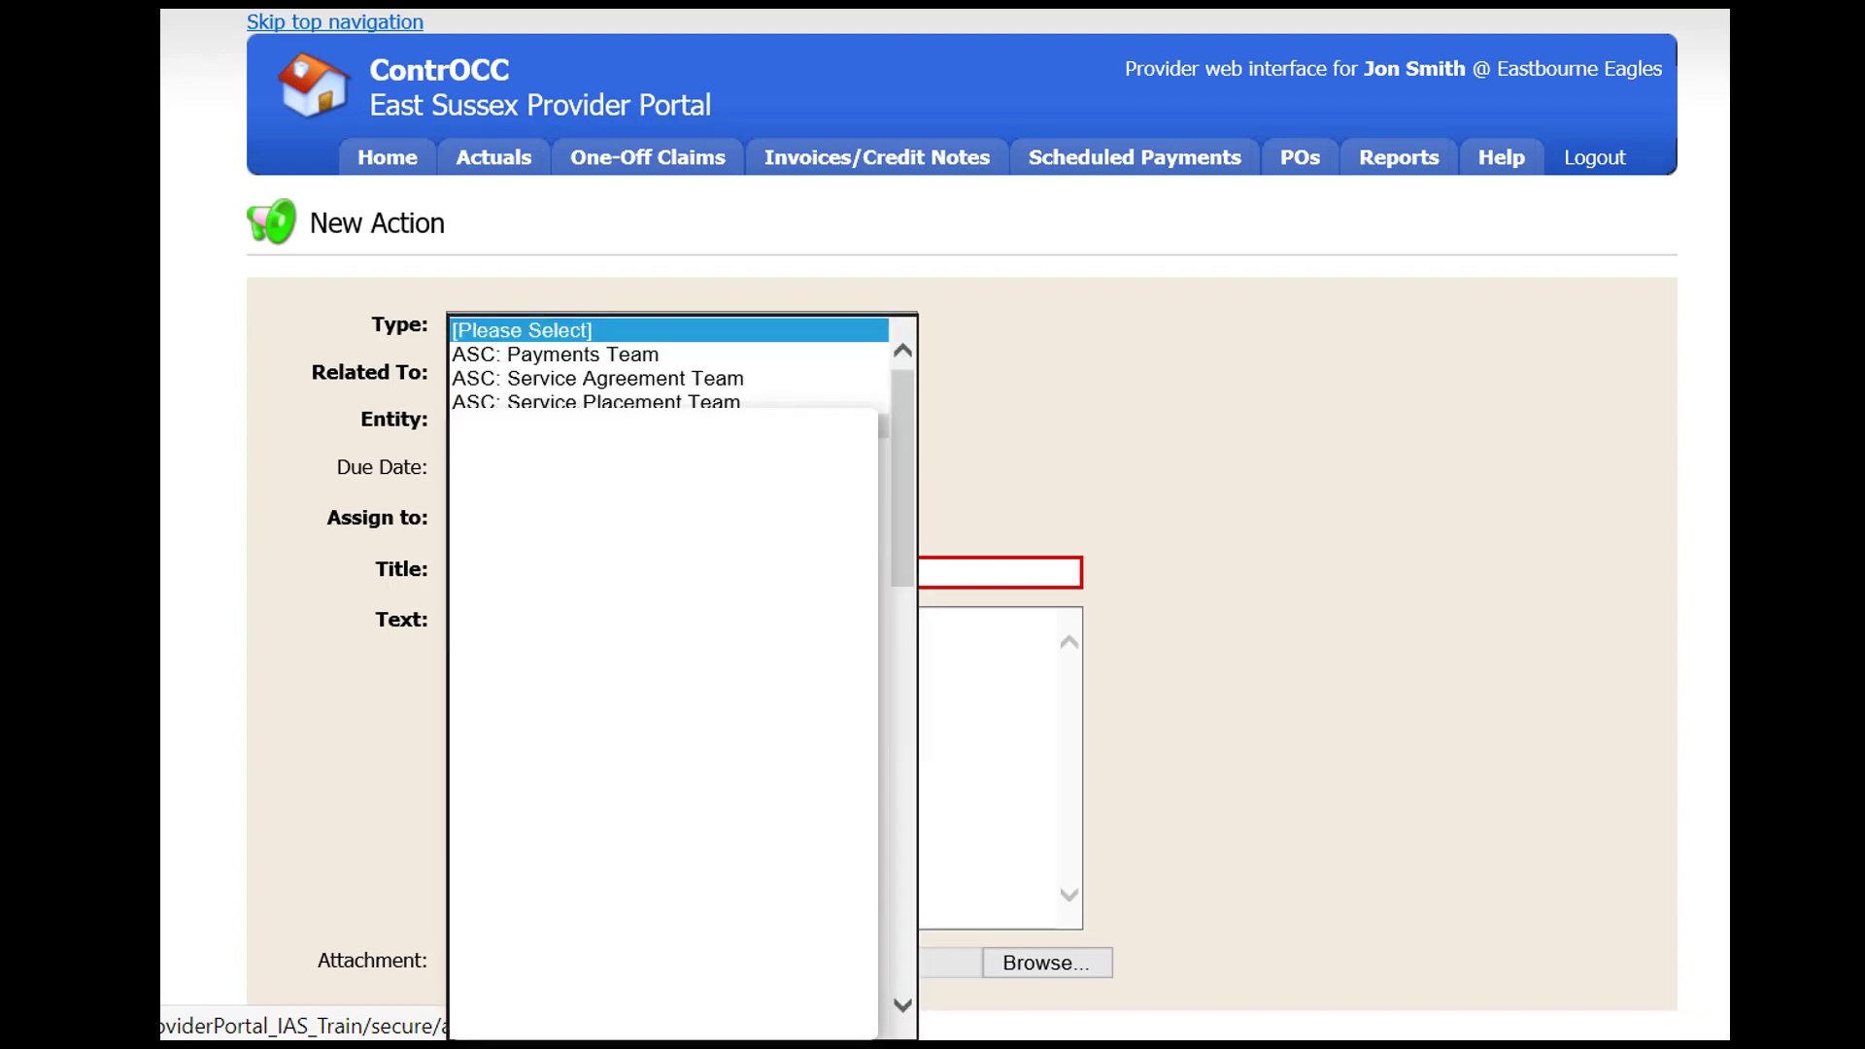
{"action": "left_click", "coordinate": [646, 378]}
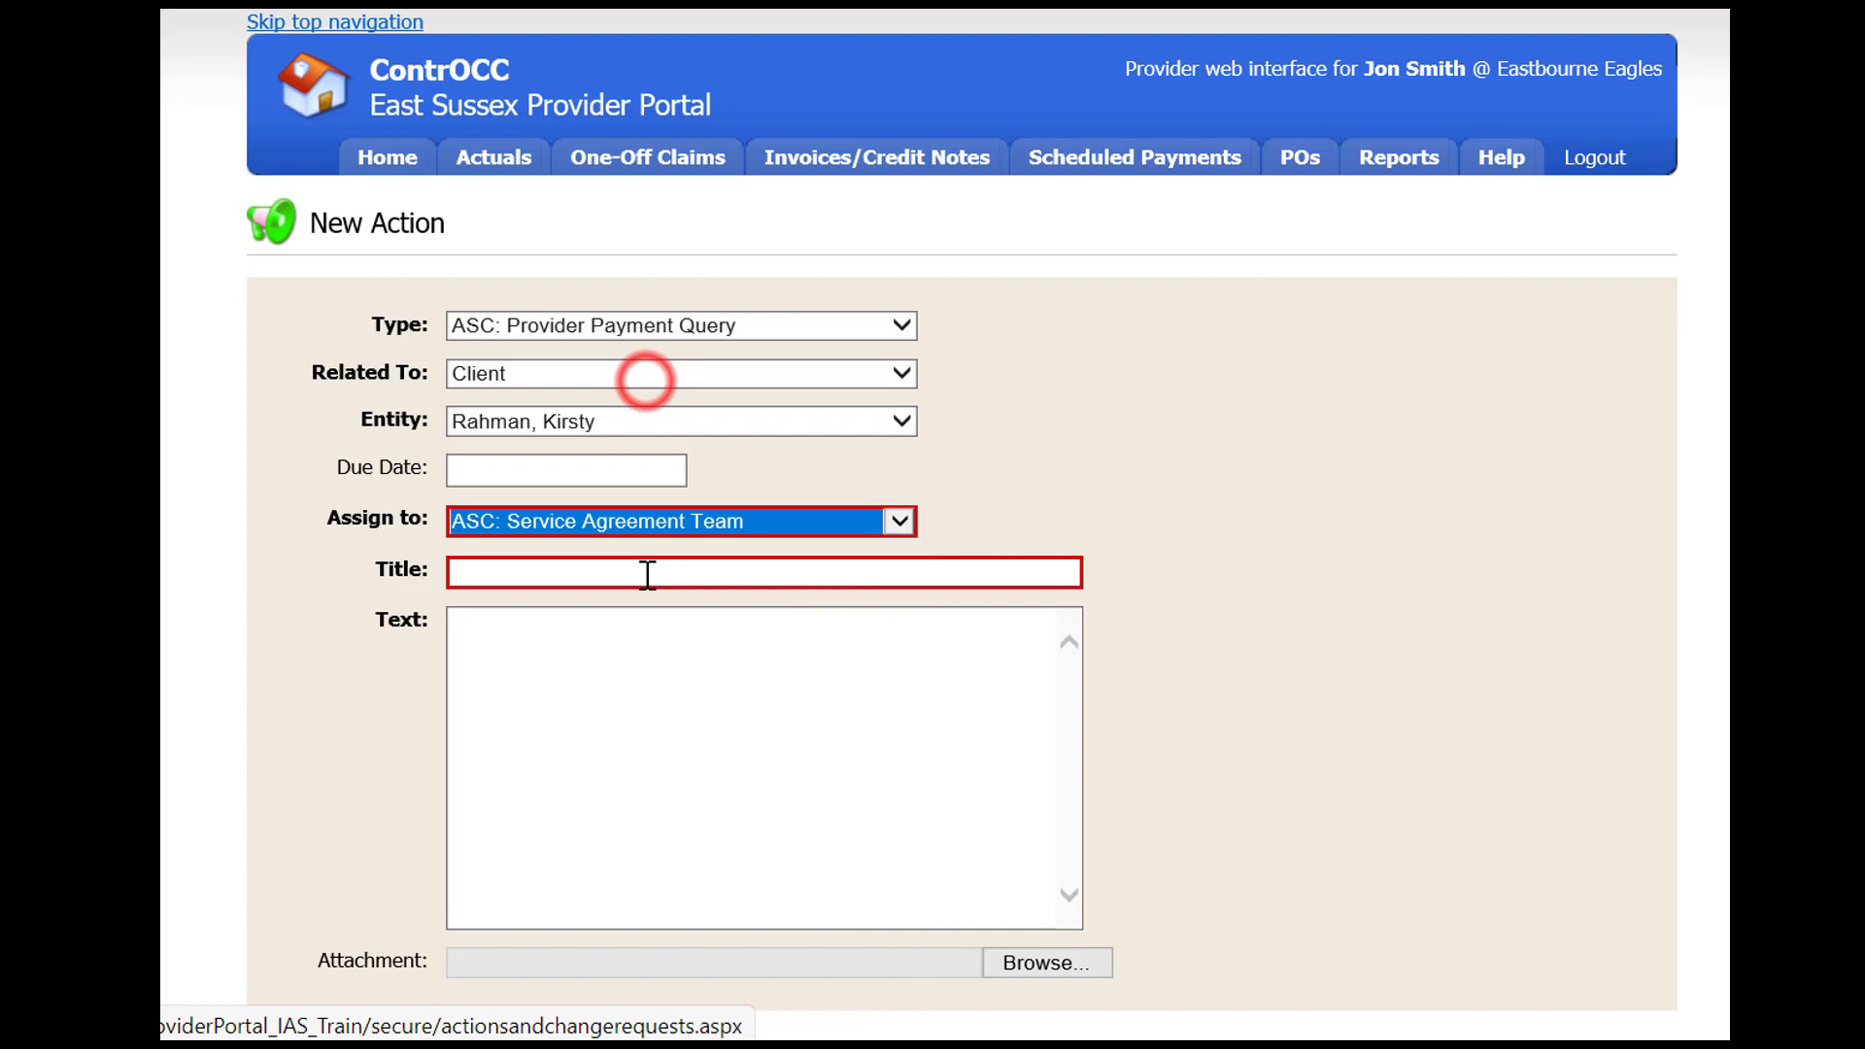
Title the action with the word "Invoice" and the invoice number, enter "Text here" as the text, and create it.
{"action": "left_click", "coordinate": [571, 576]}
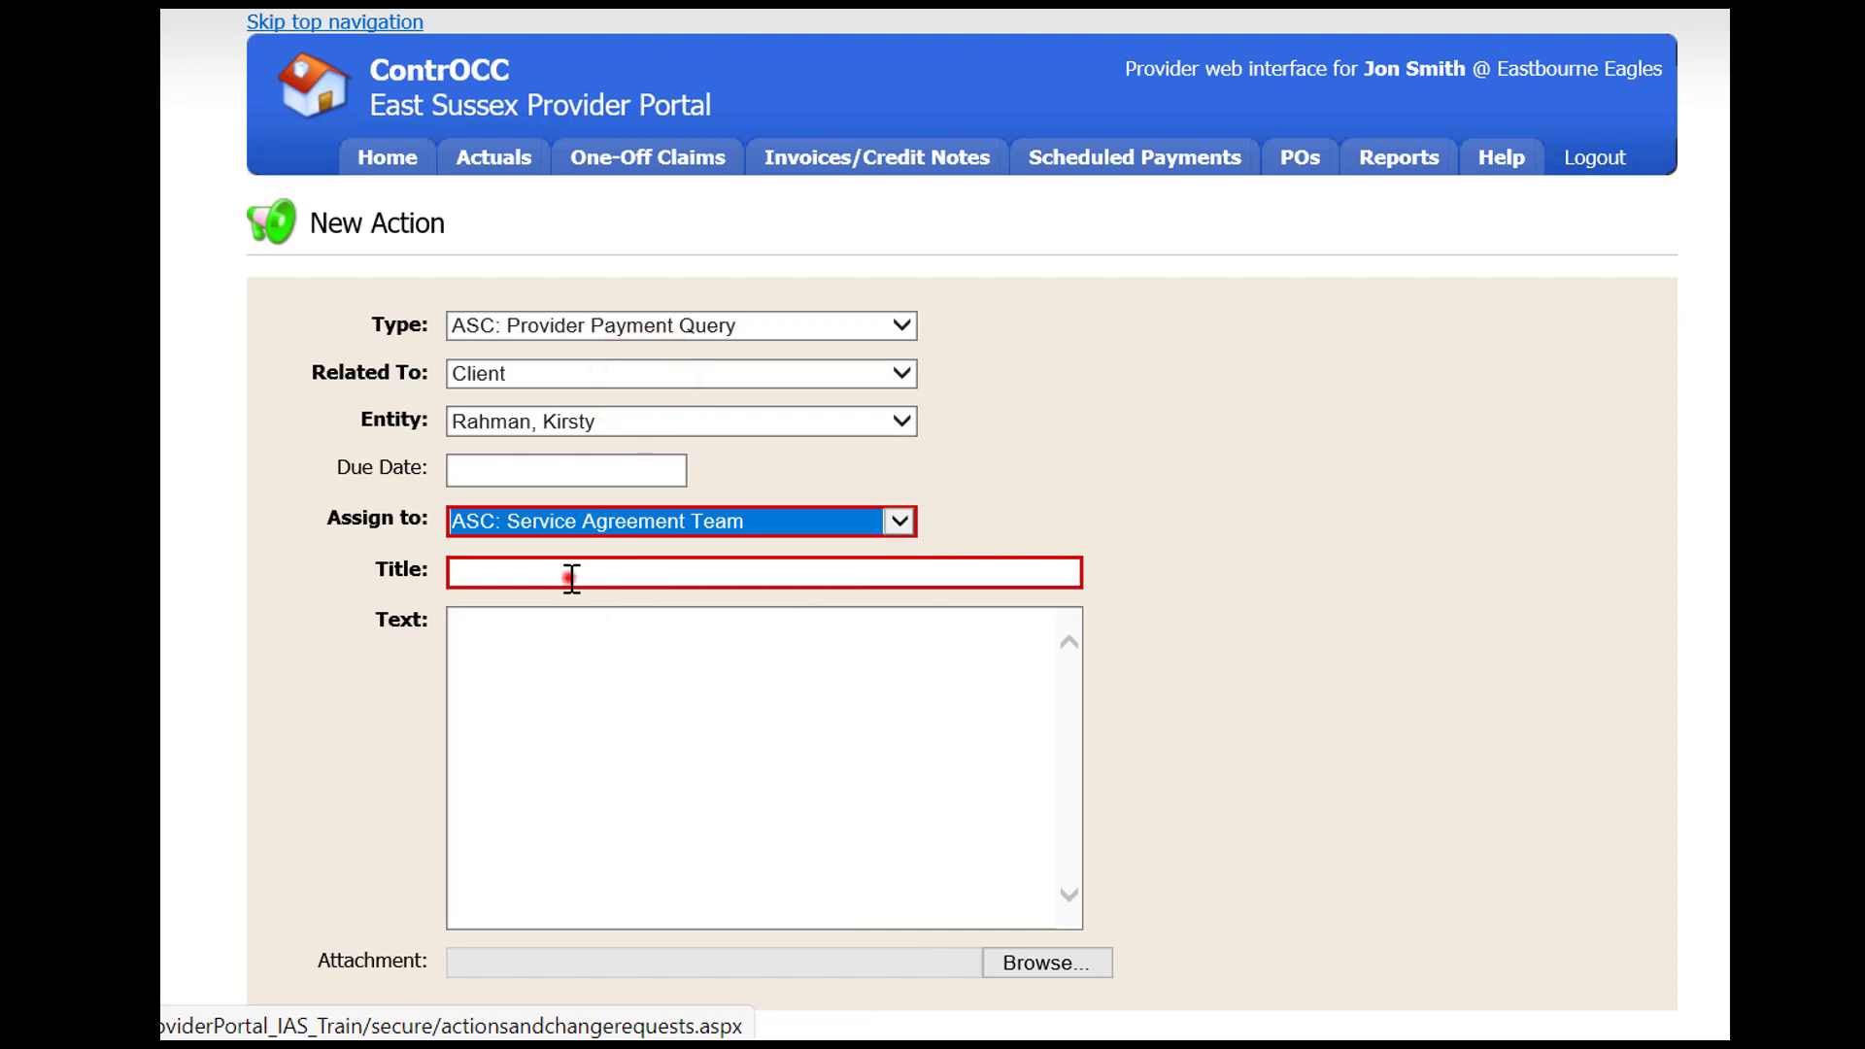
{"action": "type", "text": "Invoice 23678721"}
{"action": "left_click", "coordinate": [594, 643]}
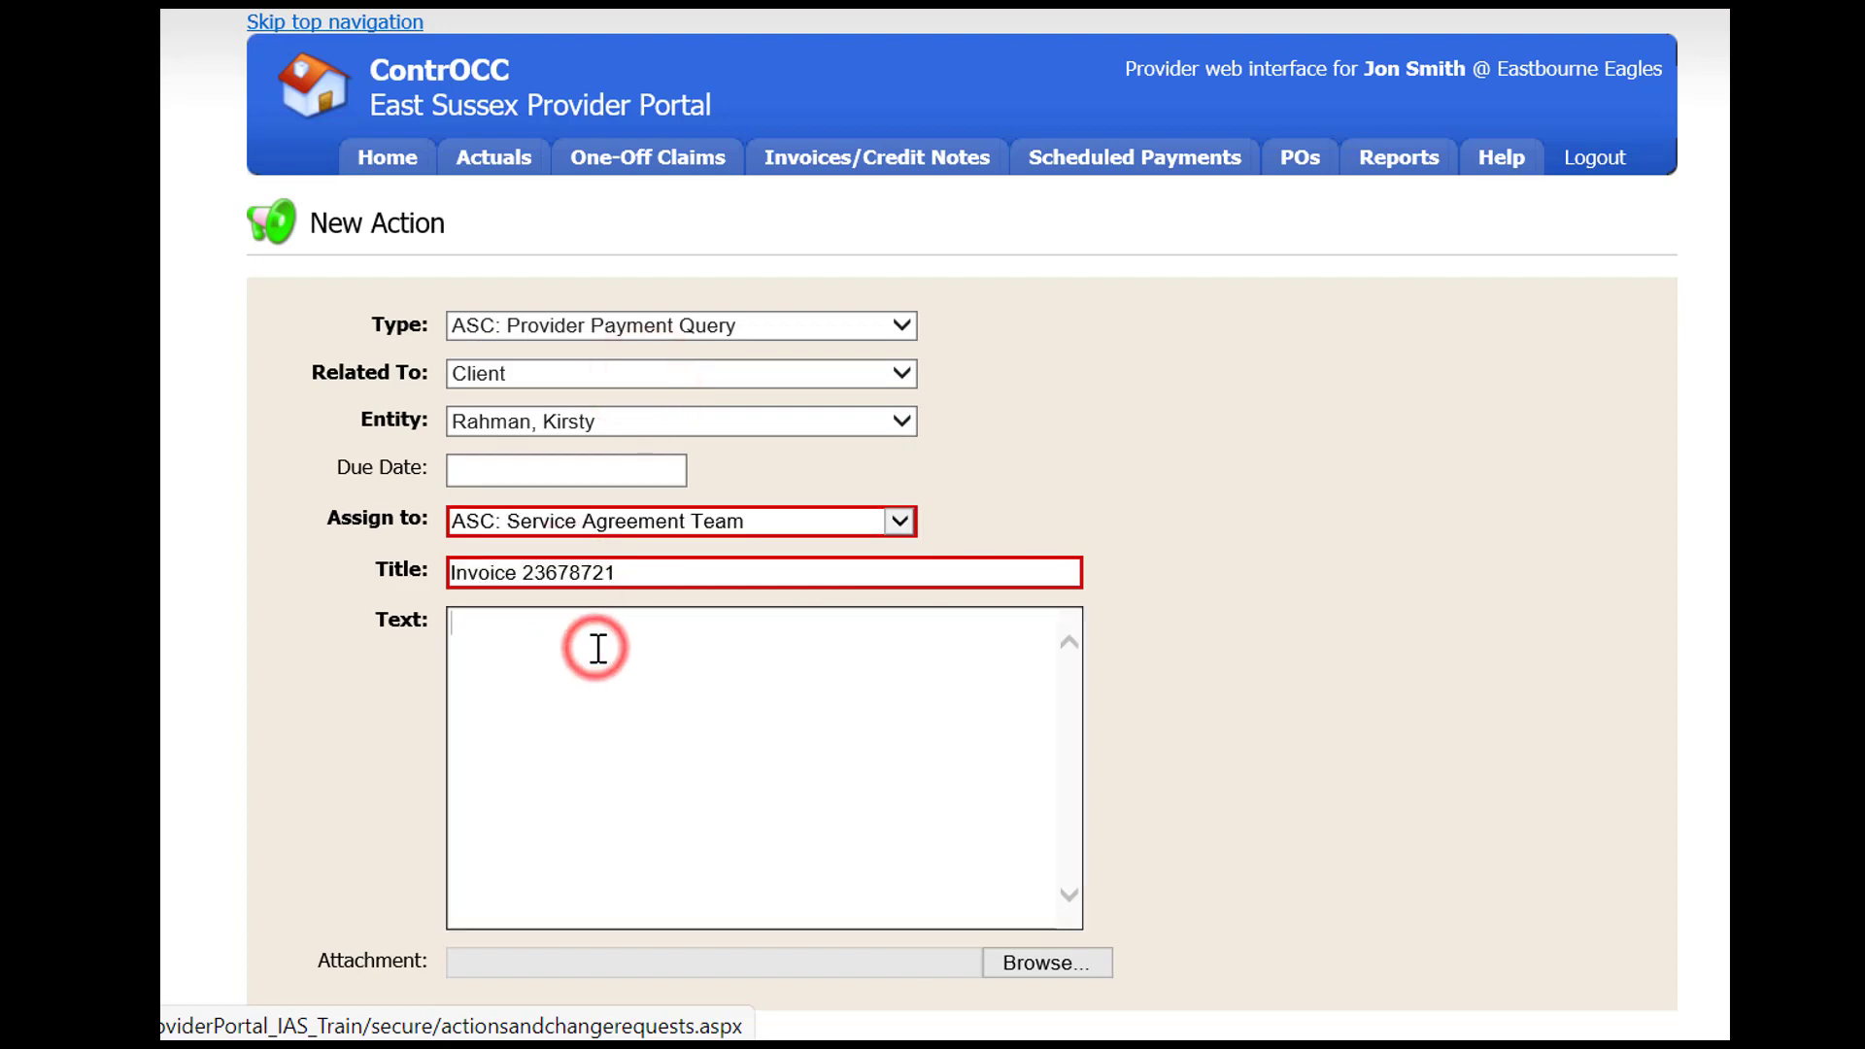
{"action": "type", "text": "Text here"}
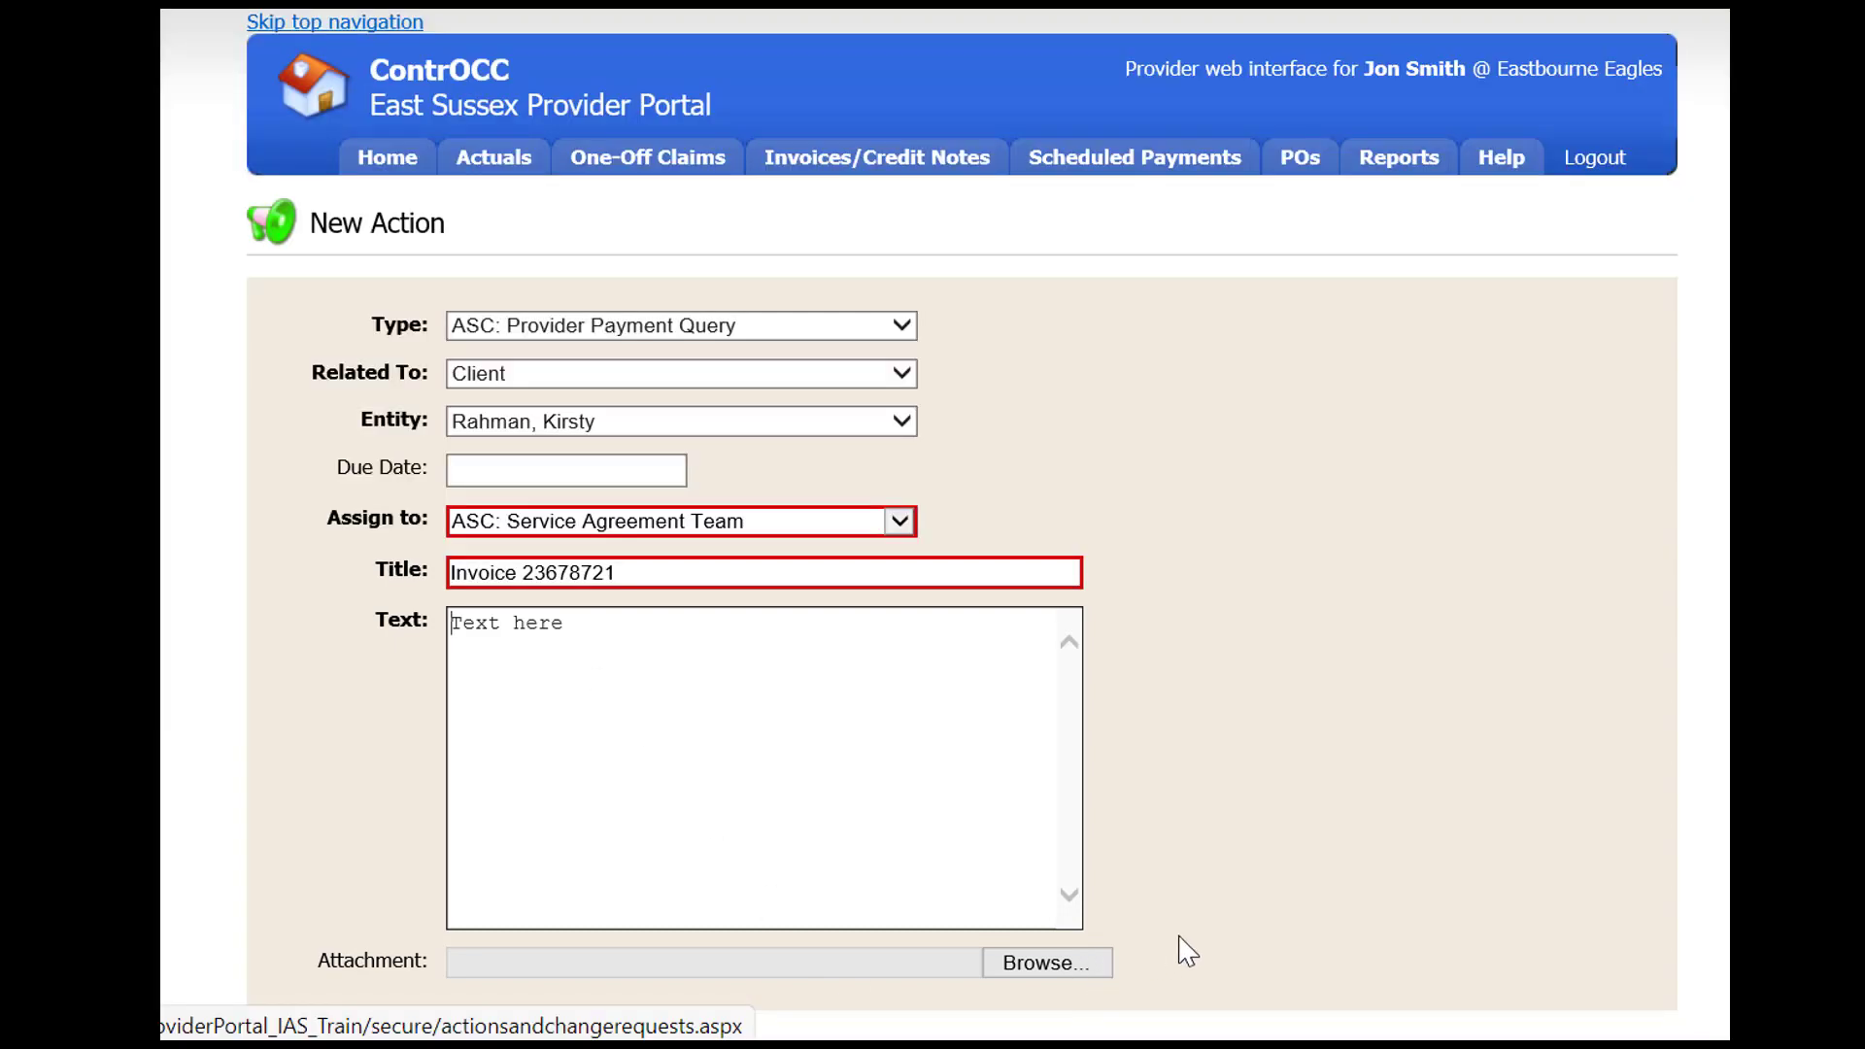
{"action": "scroll", "coordinate": [1208, 942], "scroll_direction": "down", "scroll_amount": 1}
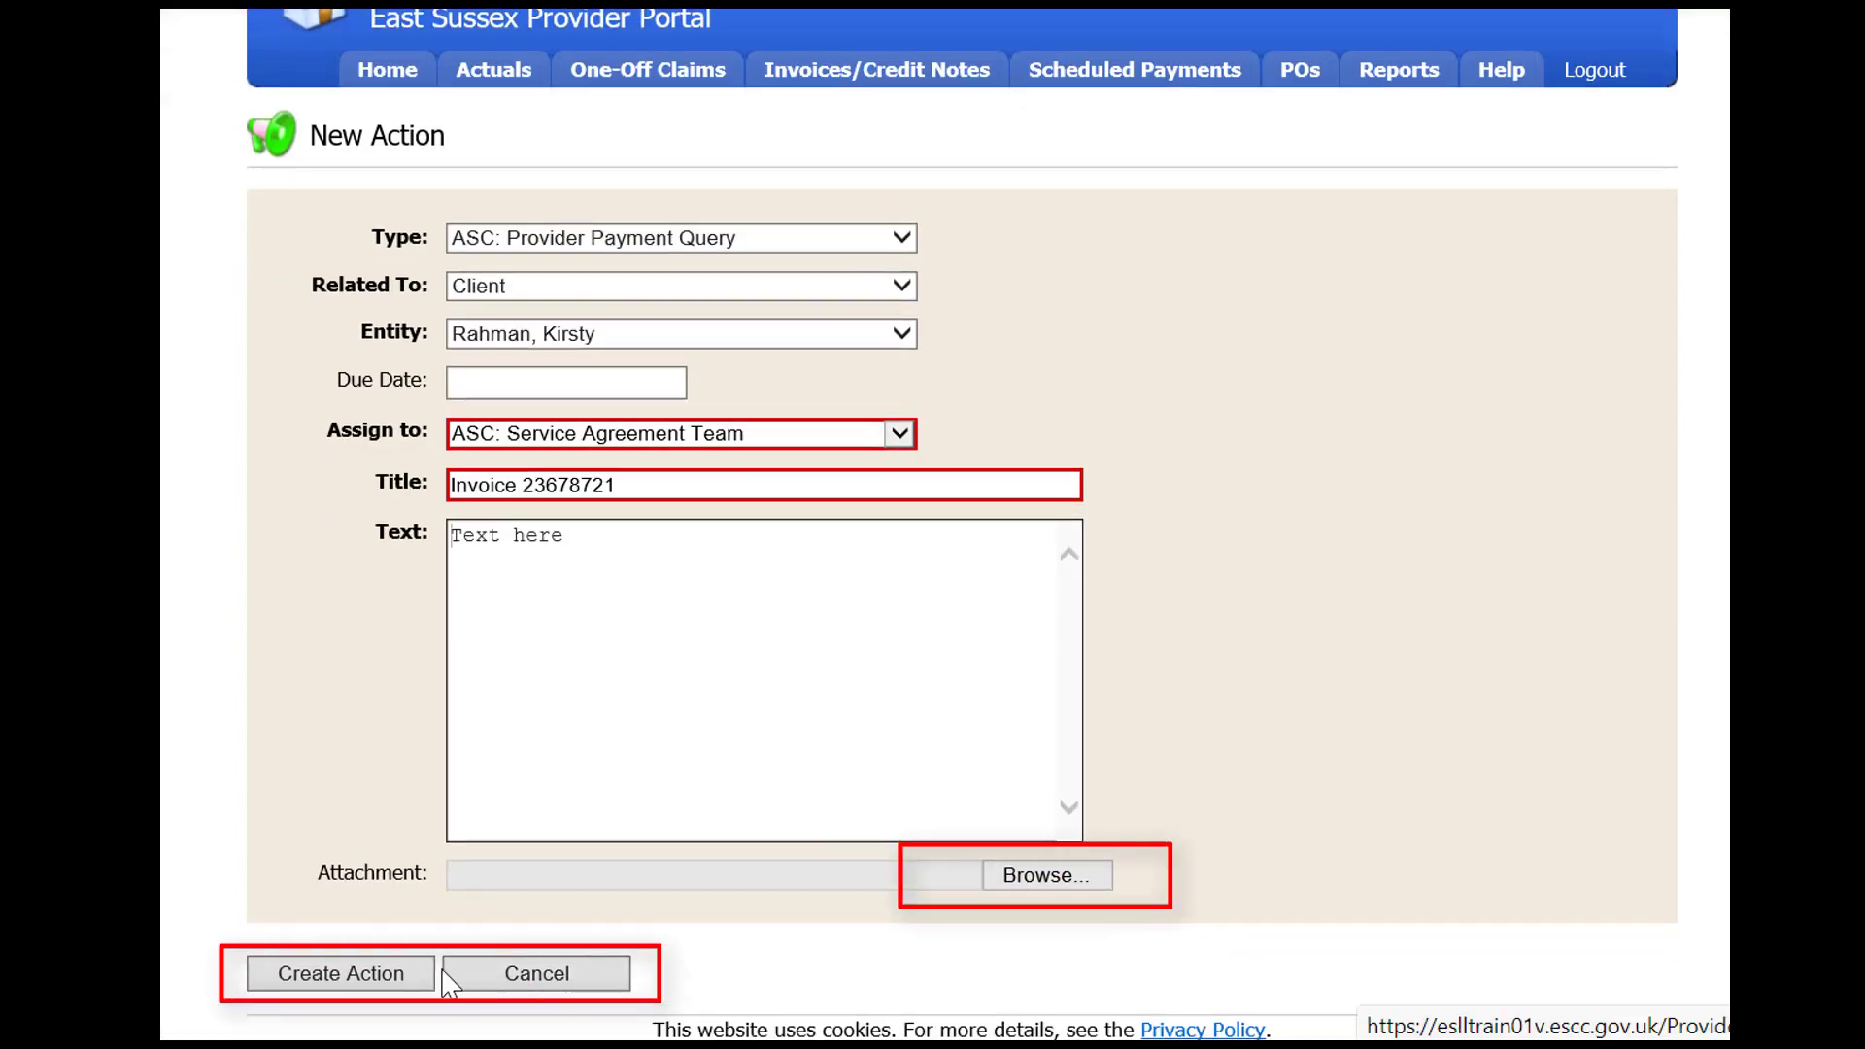
{"action": "left_click", "coordinate": [382, 979]}
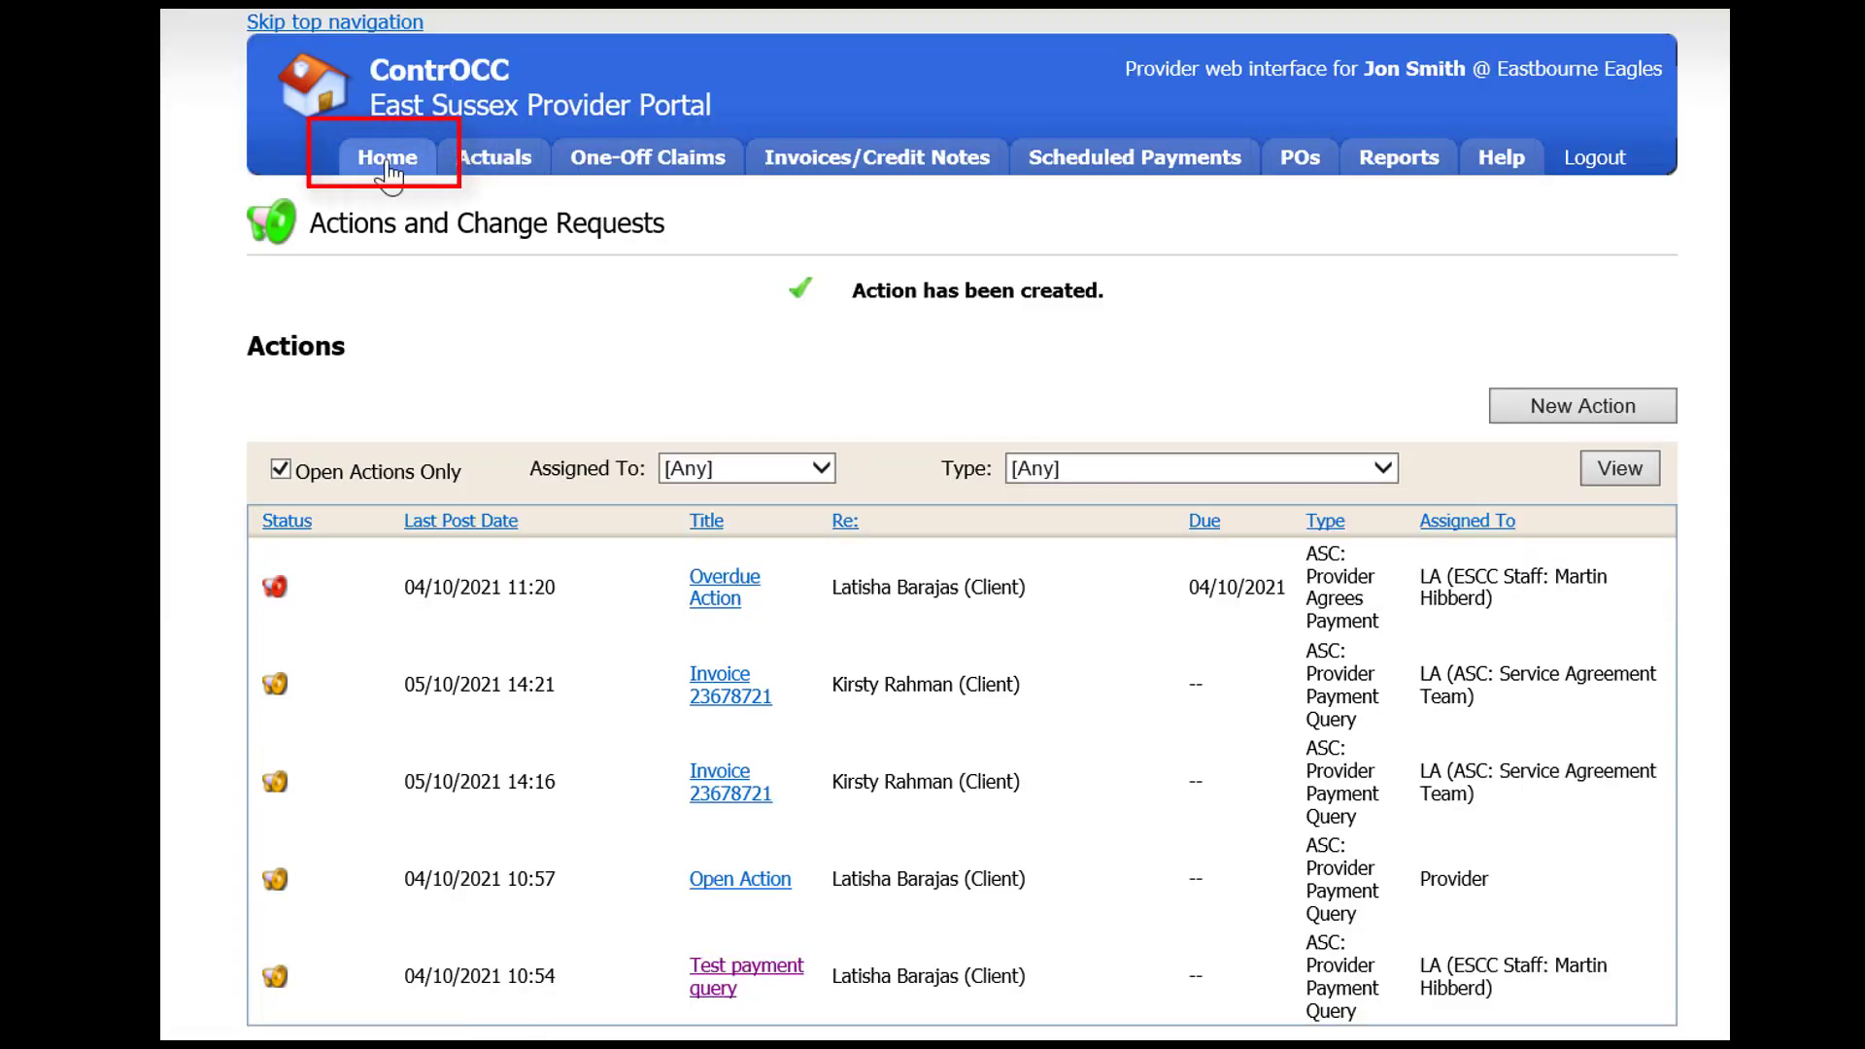
Go back to the home page, reopen Actions and Change Requests, and list closed actions as well as open ones.
{"action": "left_click", "coordinate": [387, 163]}
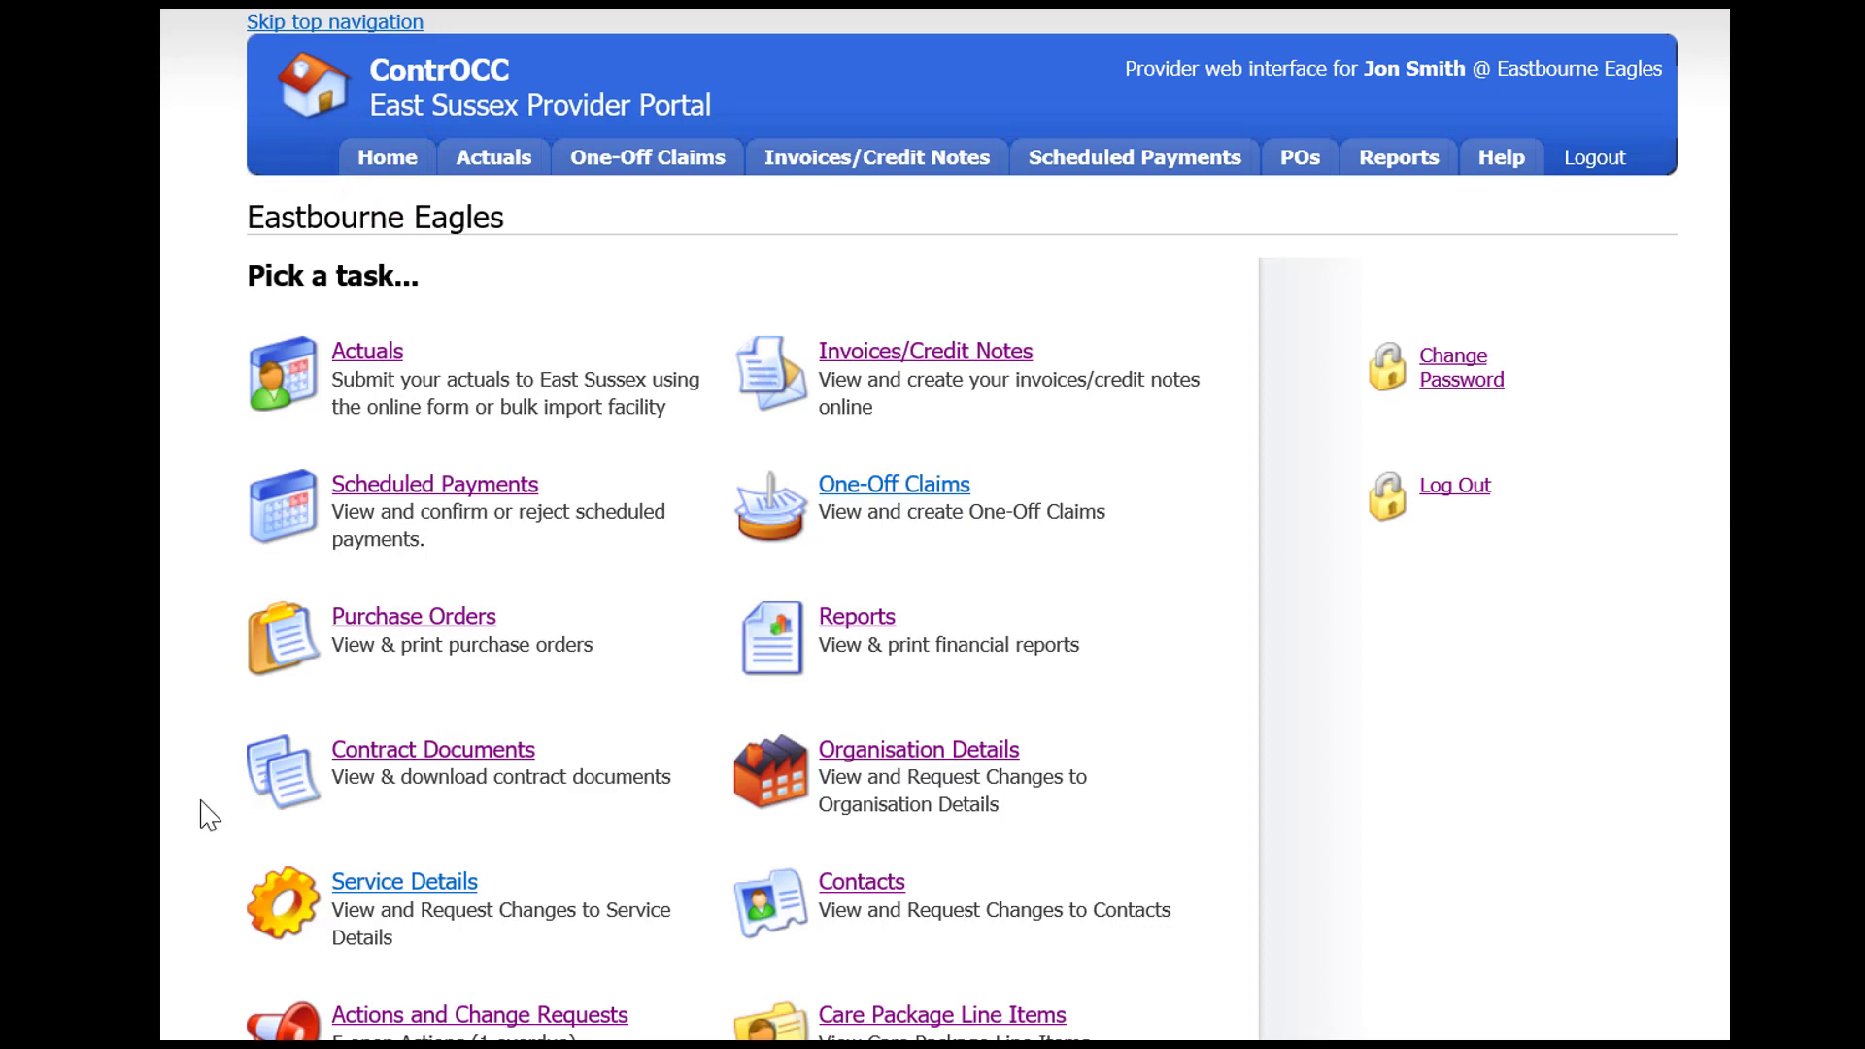
{"action": "scroll", "coordinate": [209, 814], "scroll_direction": "down", "scroll_amount": 3}
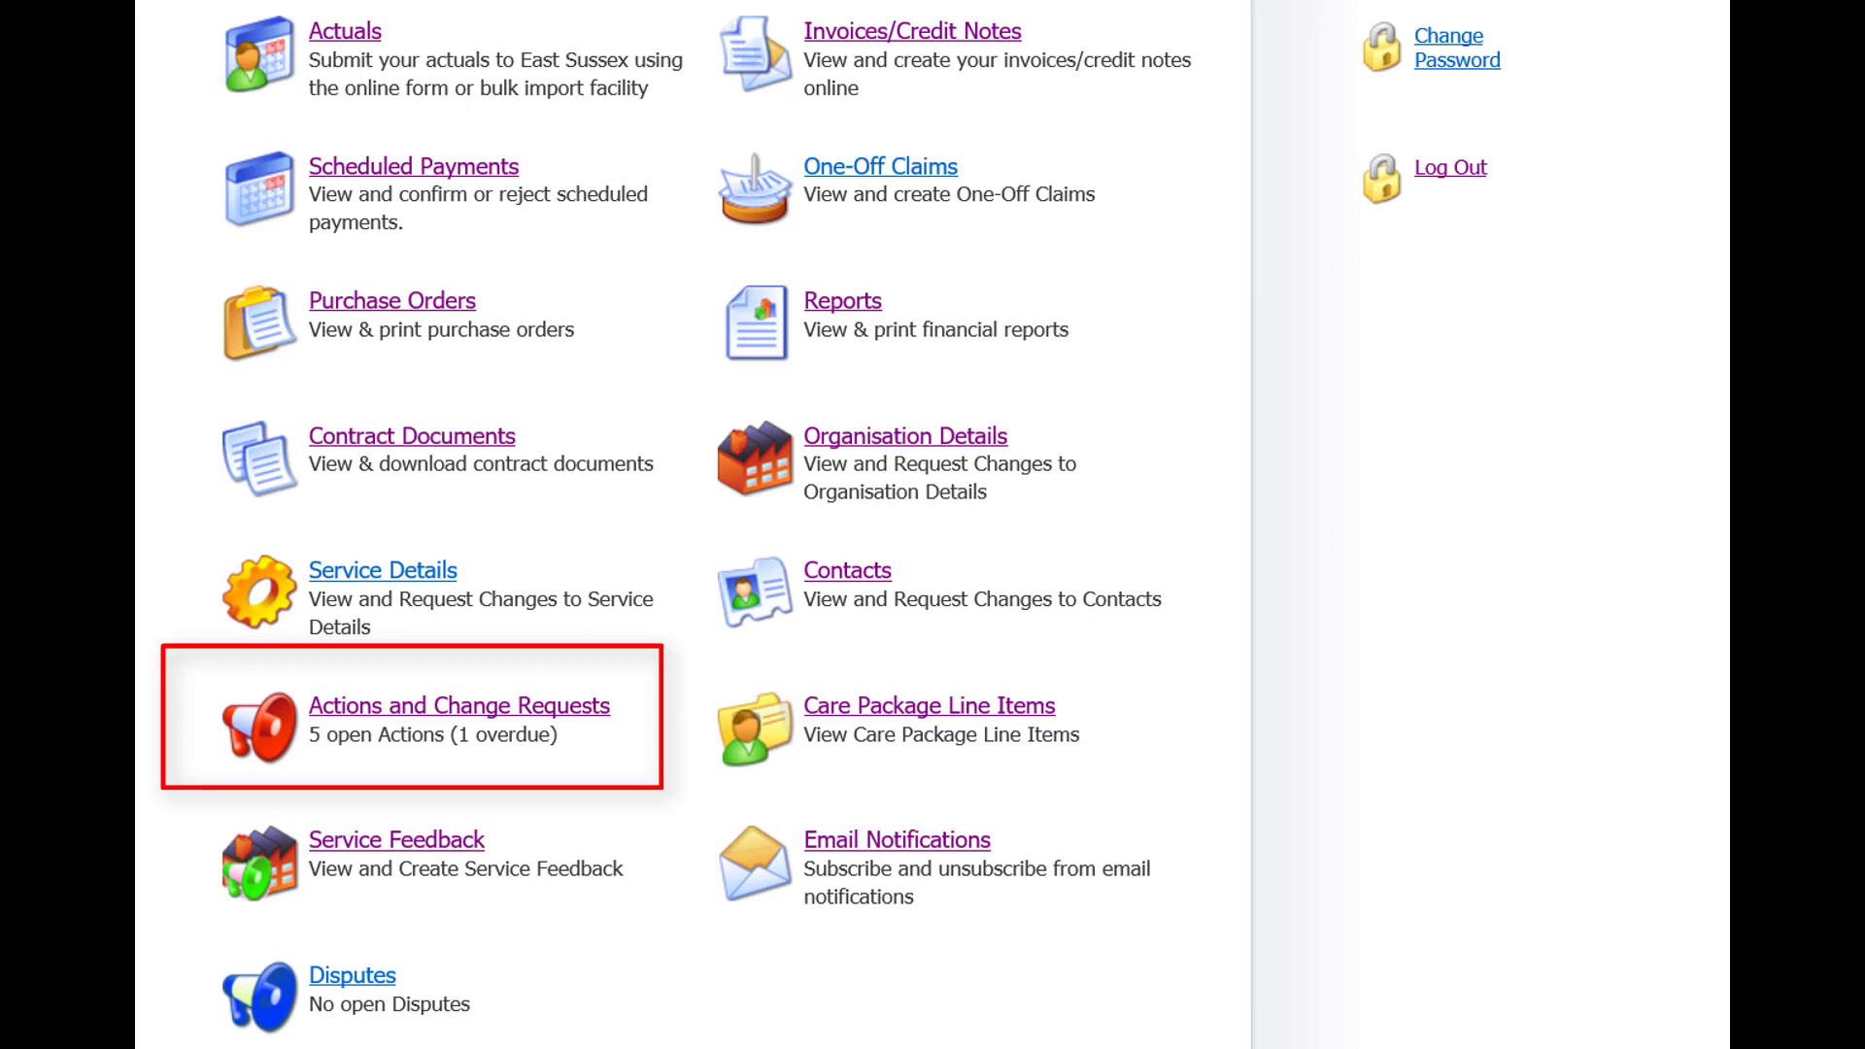
{"action": "left_click", "coordinate": [540, 703]}
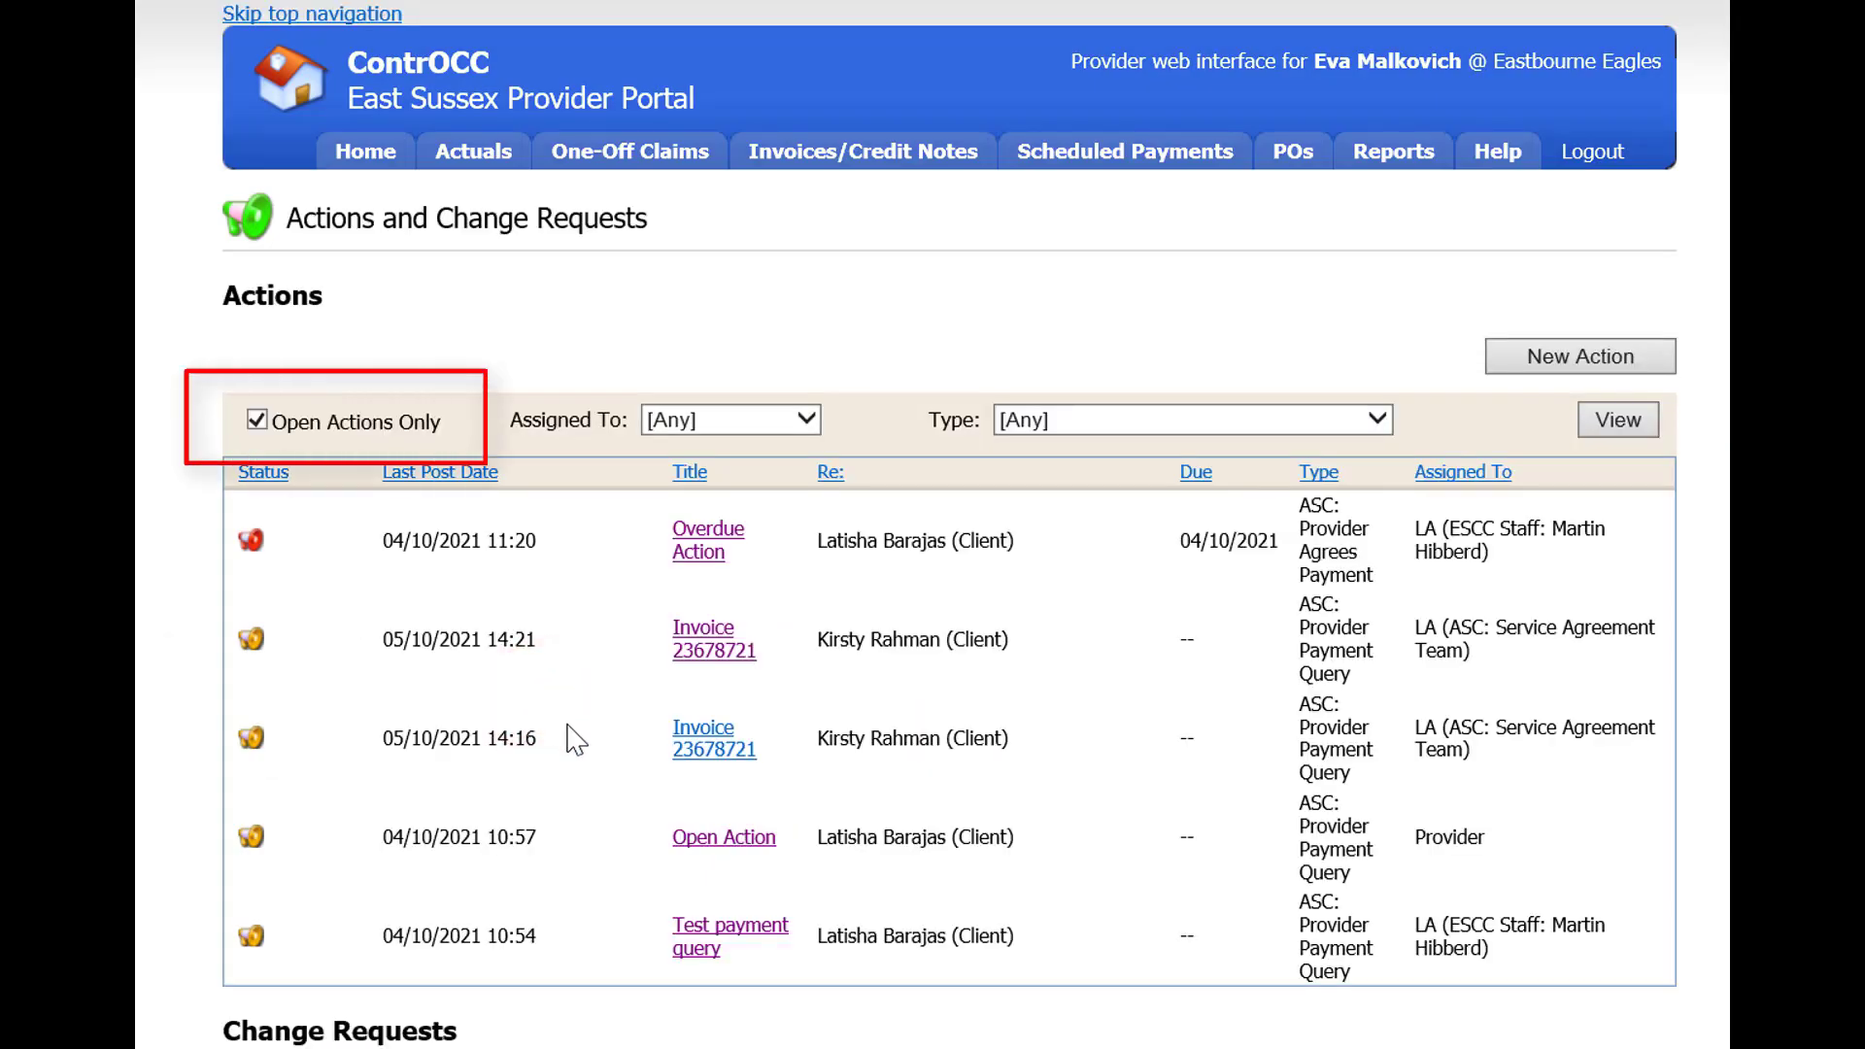
{"action": "left_click", "coordinate": [258, 421]}
{"action": "left_click", "coordinate": [1594, 419]}
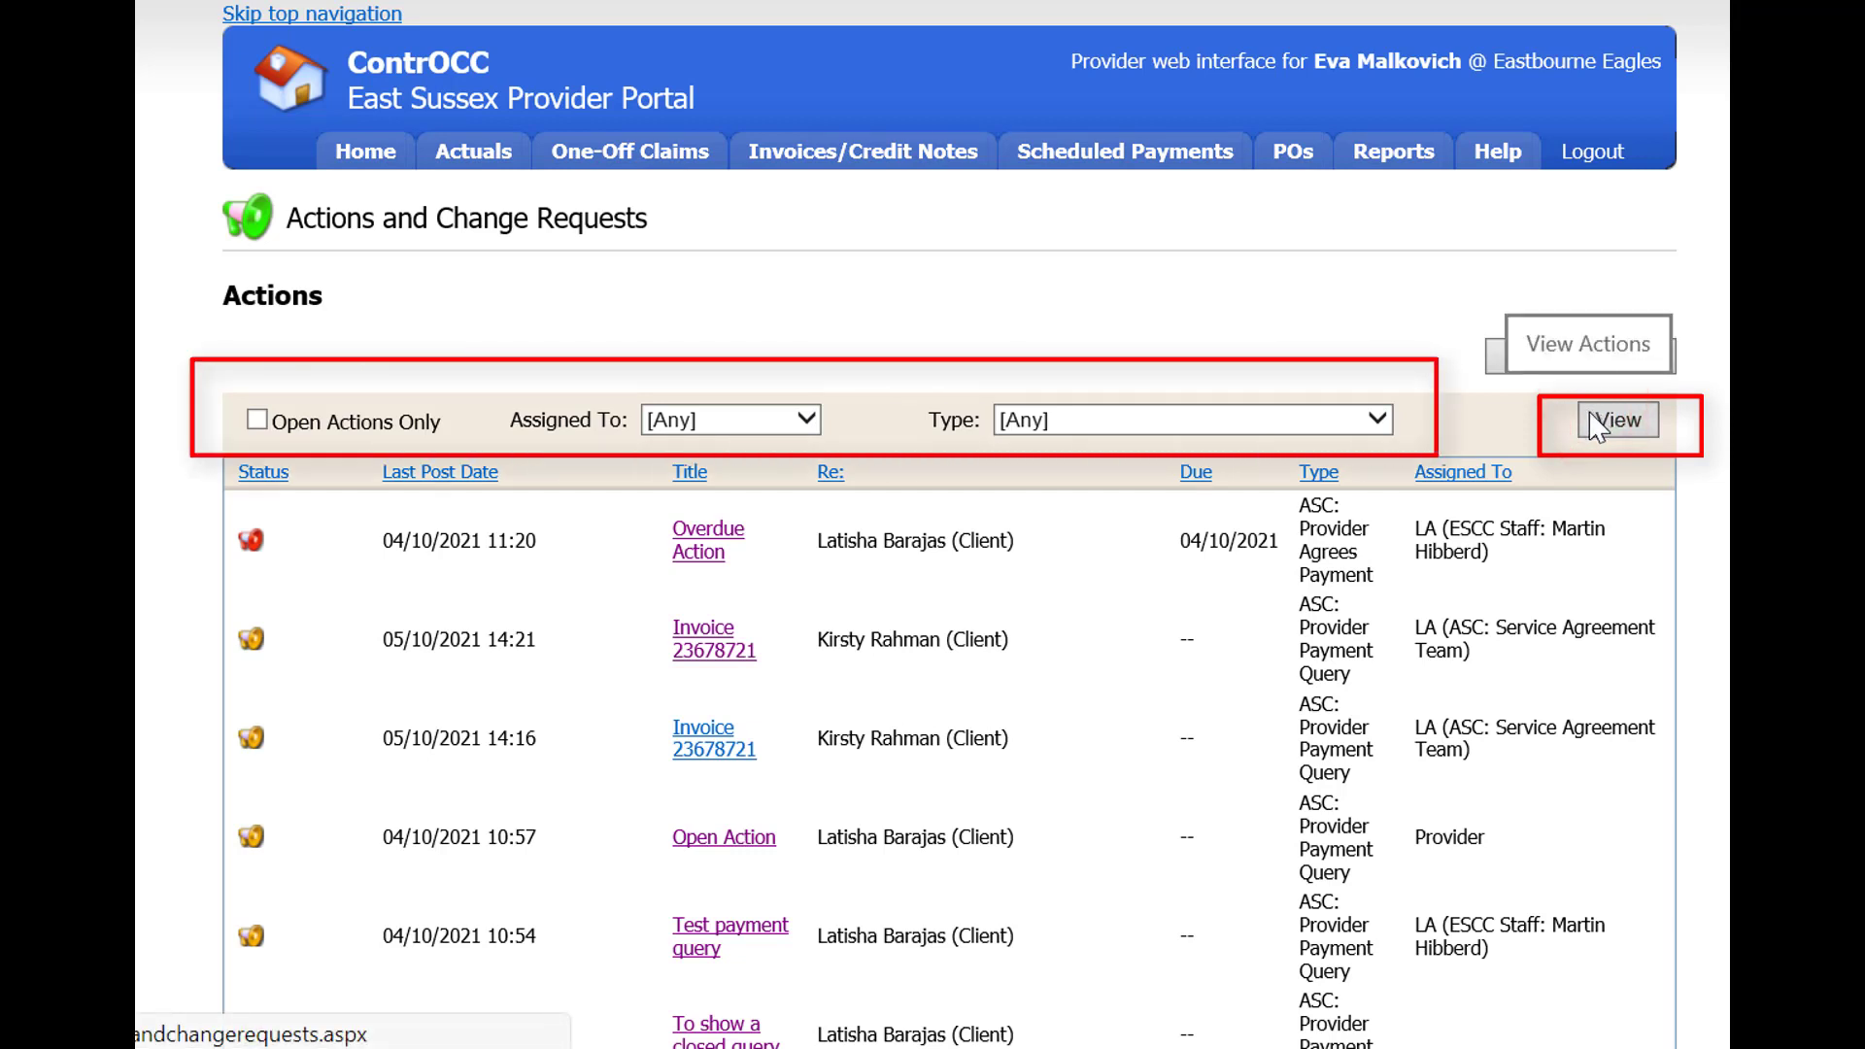
Filter the actions list by type ASC: Provider Payment Query and, separately, by ASC: Provider Agrees Payment.
{"action": "left_click", "coordinate": [1130, 419]}
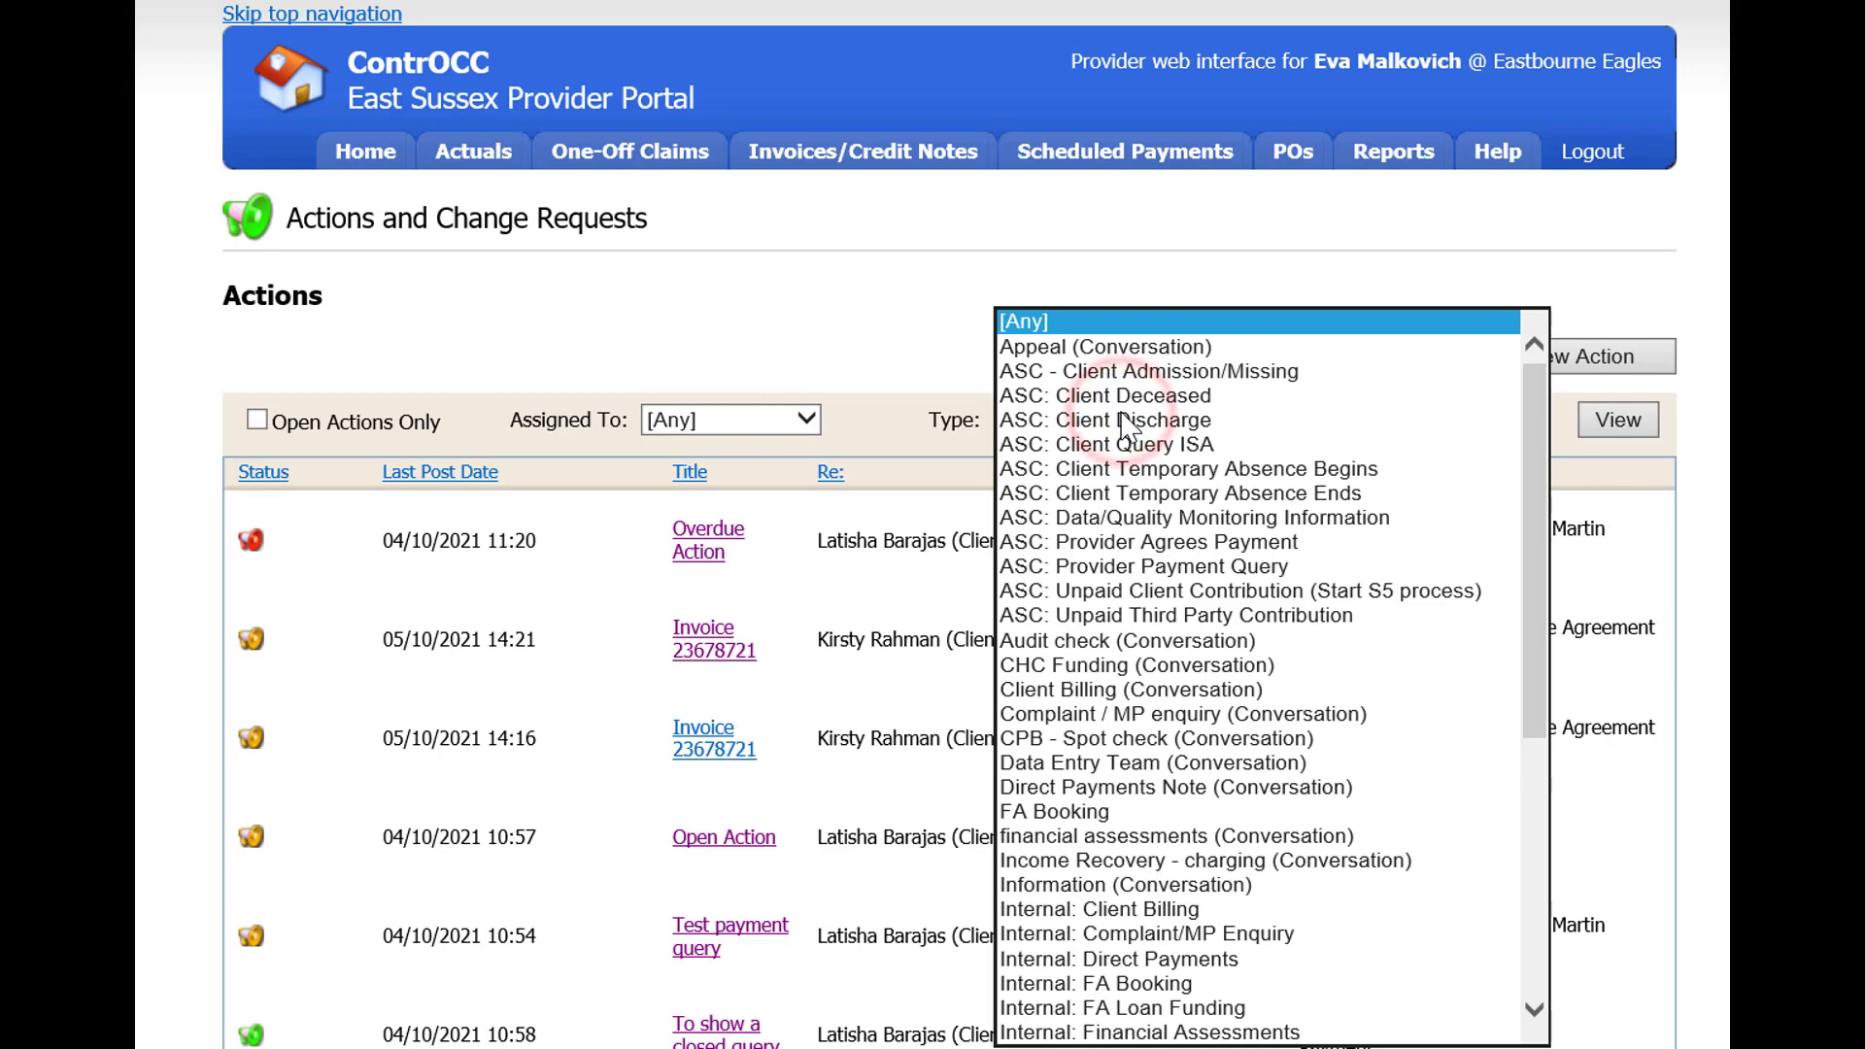
{"action": "left_click", "coordinate": [1174, 567]}
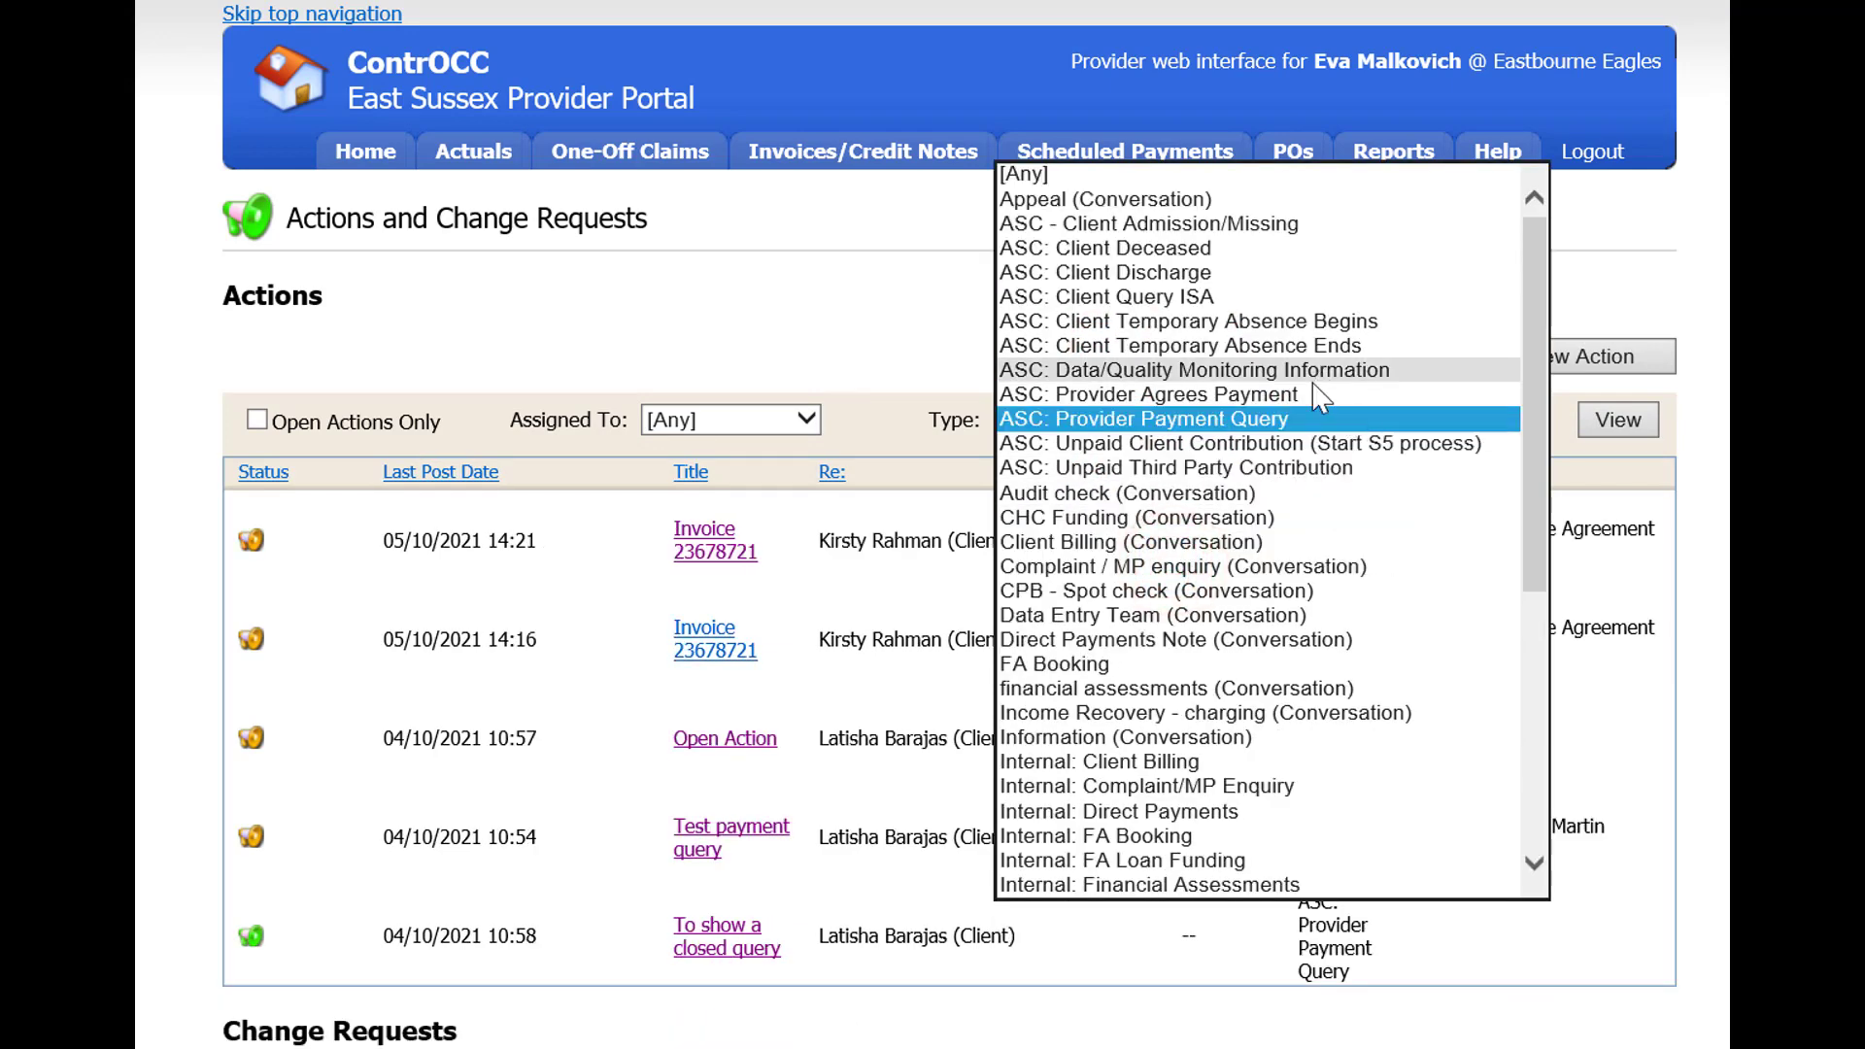
{"action": "left_click", "coordinate": [1305, 398]}
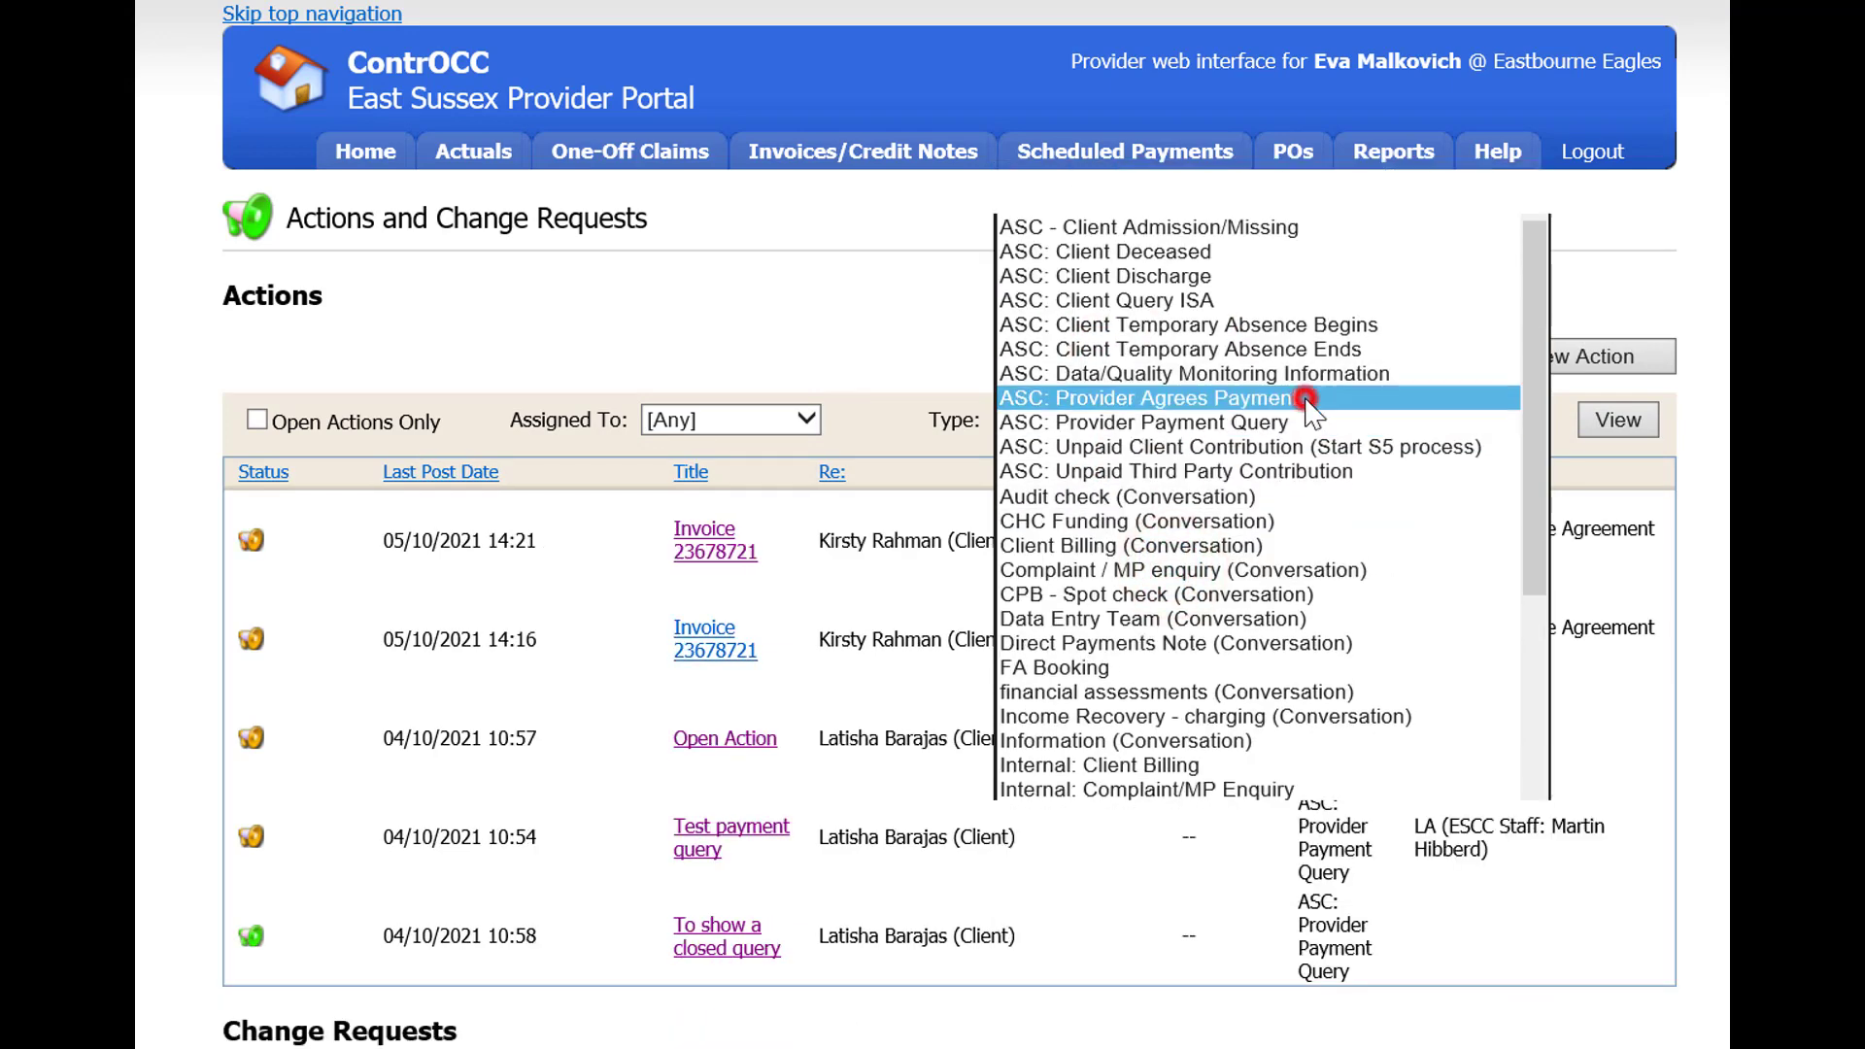
{"action": "left_click", "coordinate": [1605, 424]}
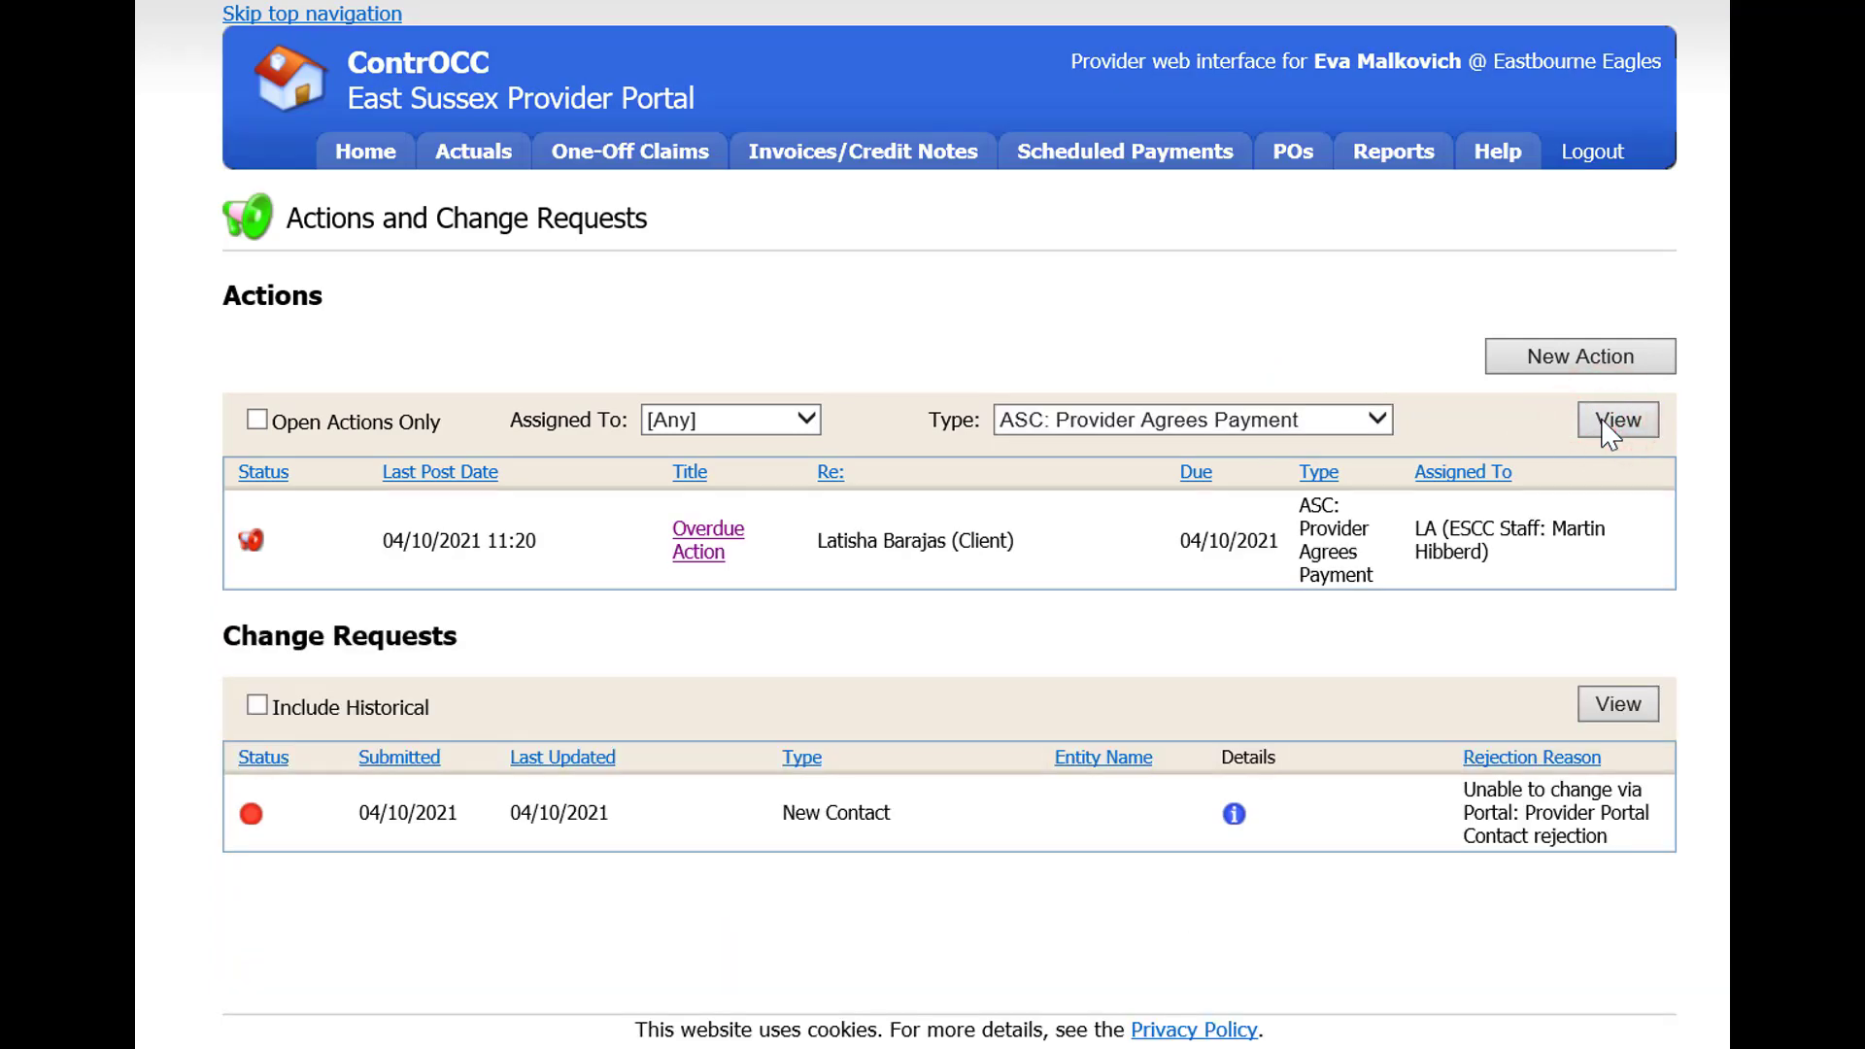
Reset the type filter to [Any] and refresh the actions list.
{"action": "left_click", "coordinate": [1353, 421]}
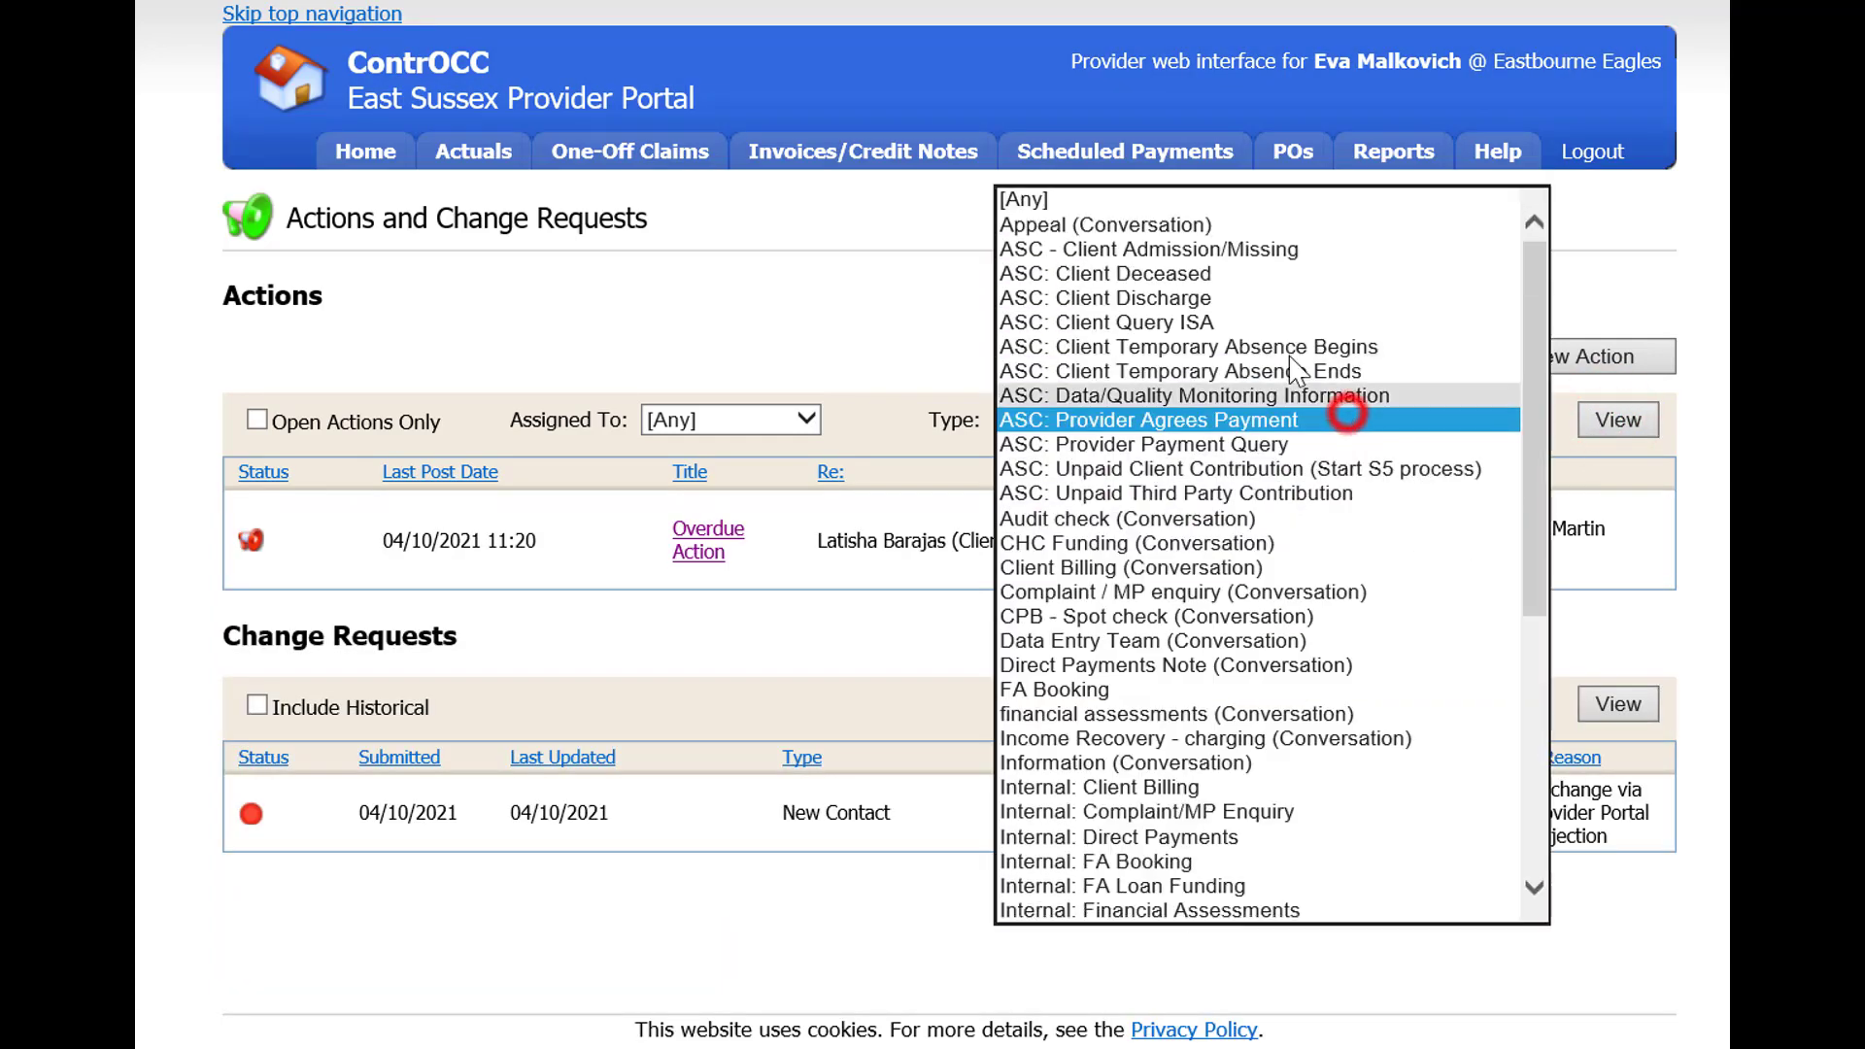
{"action": "left_click", "coordinate": [1237, 191]}
{"action": "left_click", "coordinate": [1607, 421]}
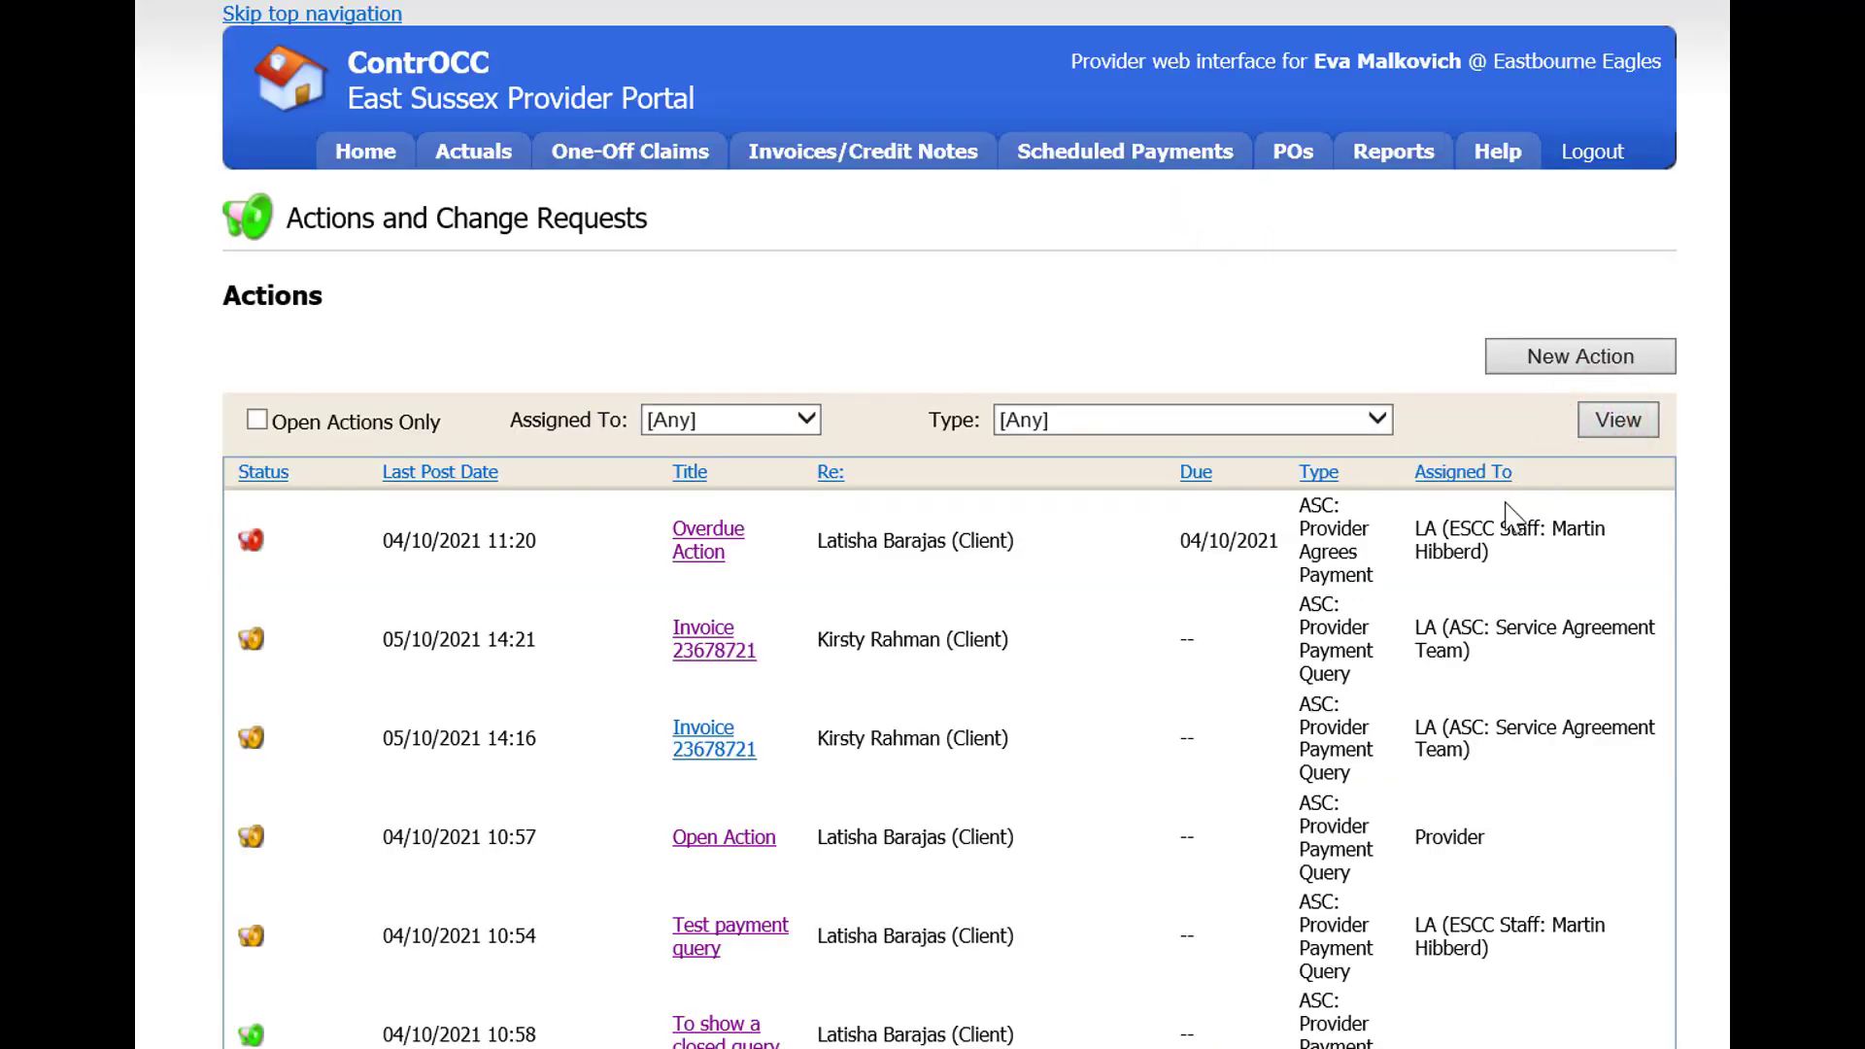
Open the action titled "Open Action" and submit a comment reading "Comment".
{"action": "left_click", "coordinate": [724, 842]}
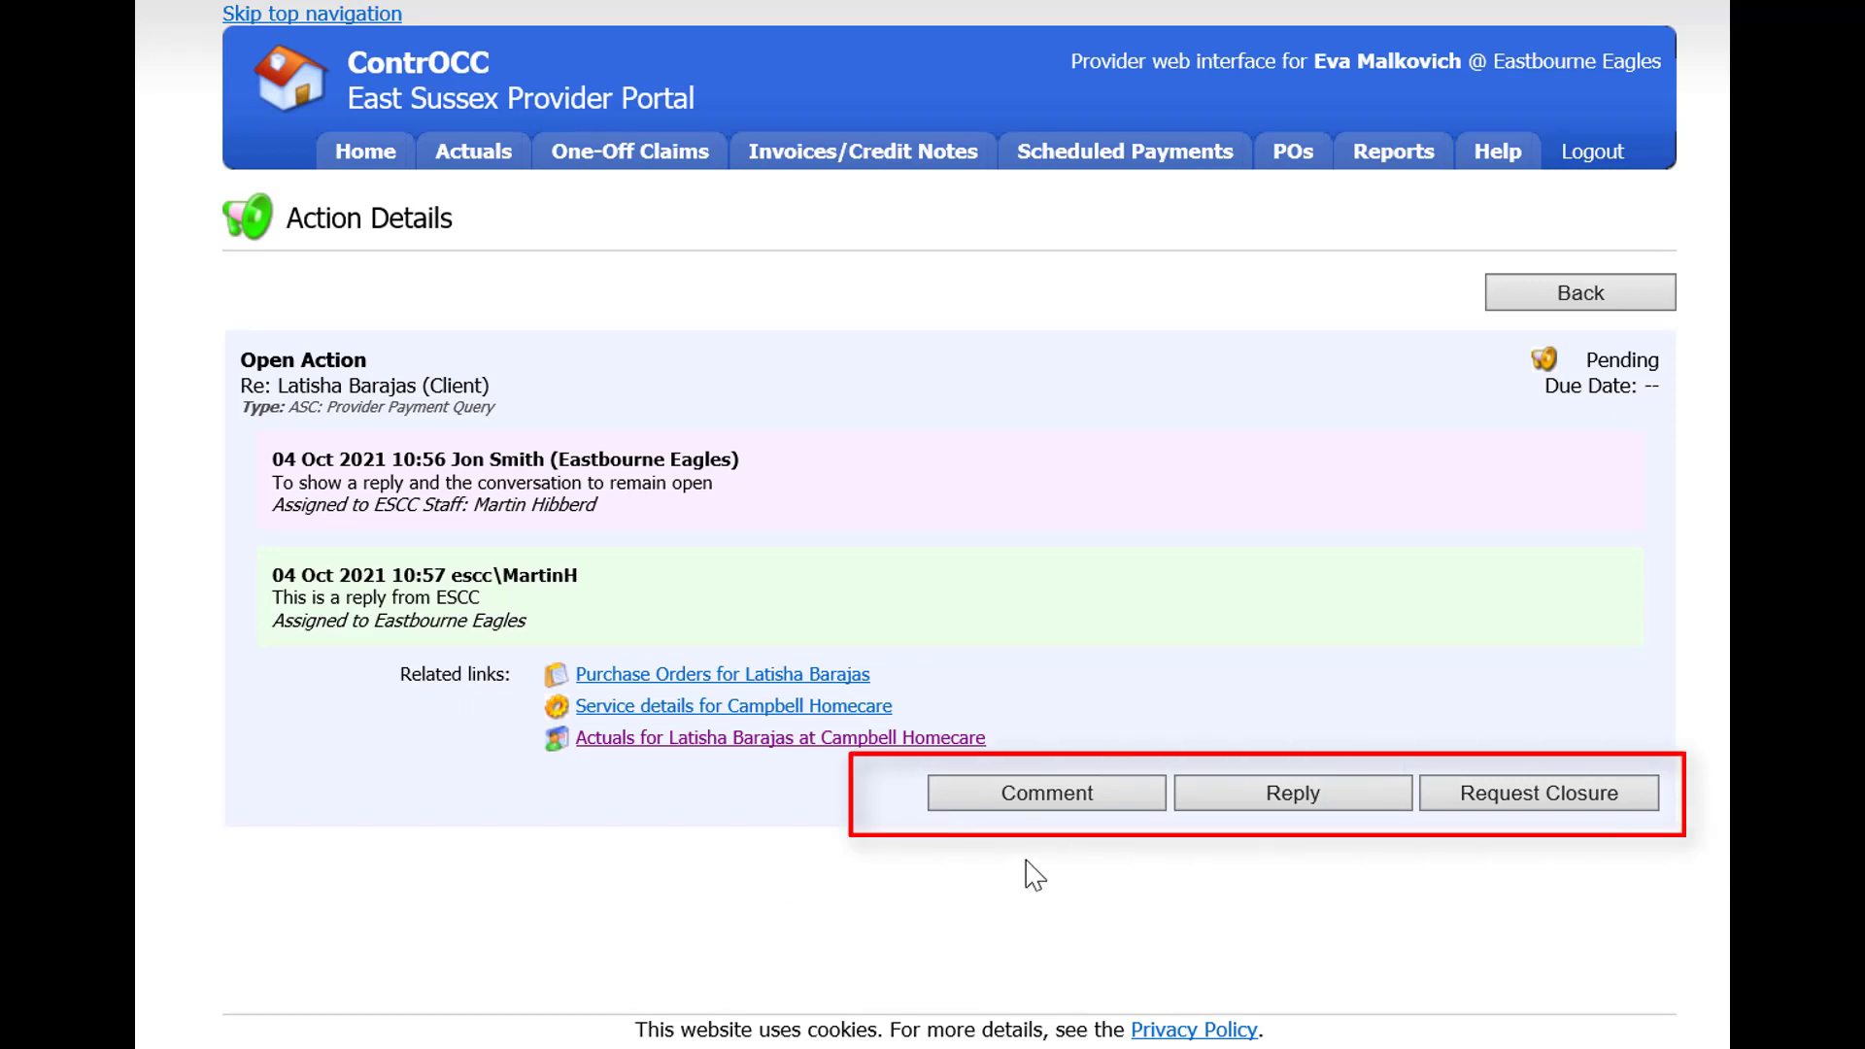
{"action": "left_click", "coordinate": [1074, 801]}
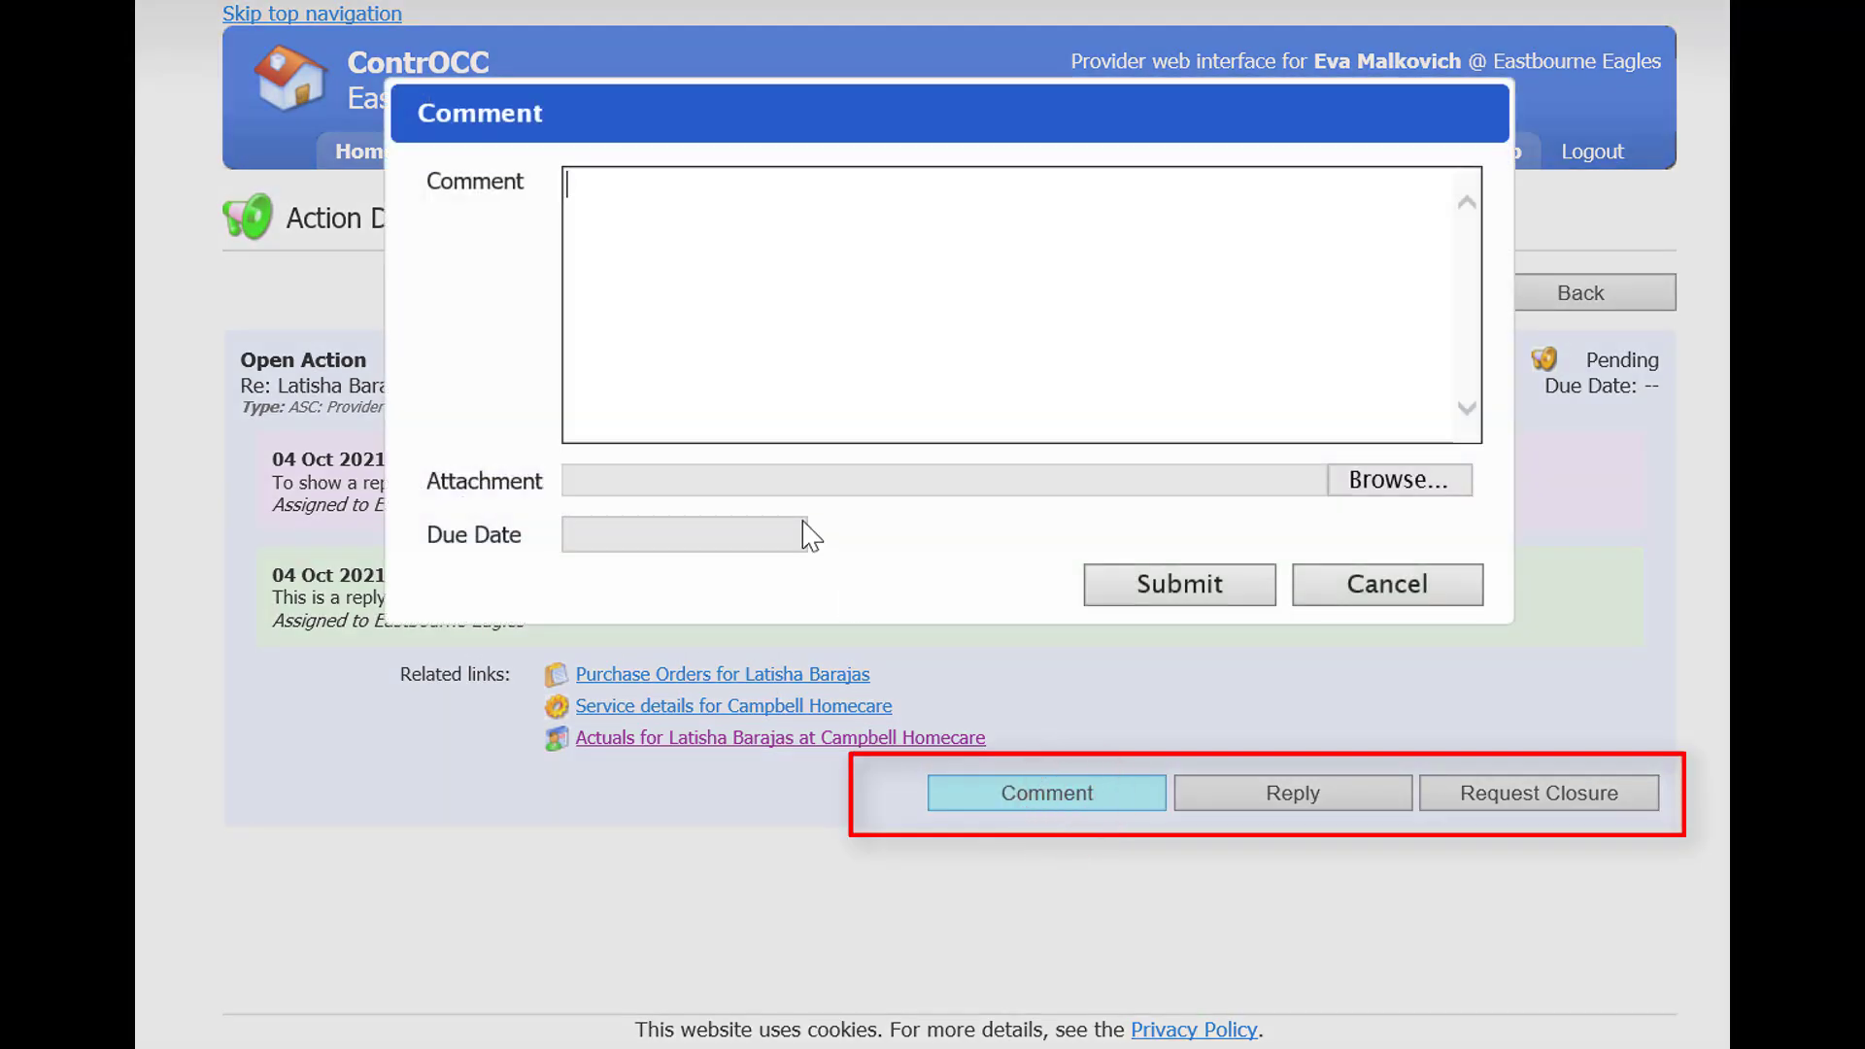
{"action": "type", "text": "Comment"}
{"action": "left_click", "coordinate": [1161, 580]}
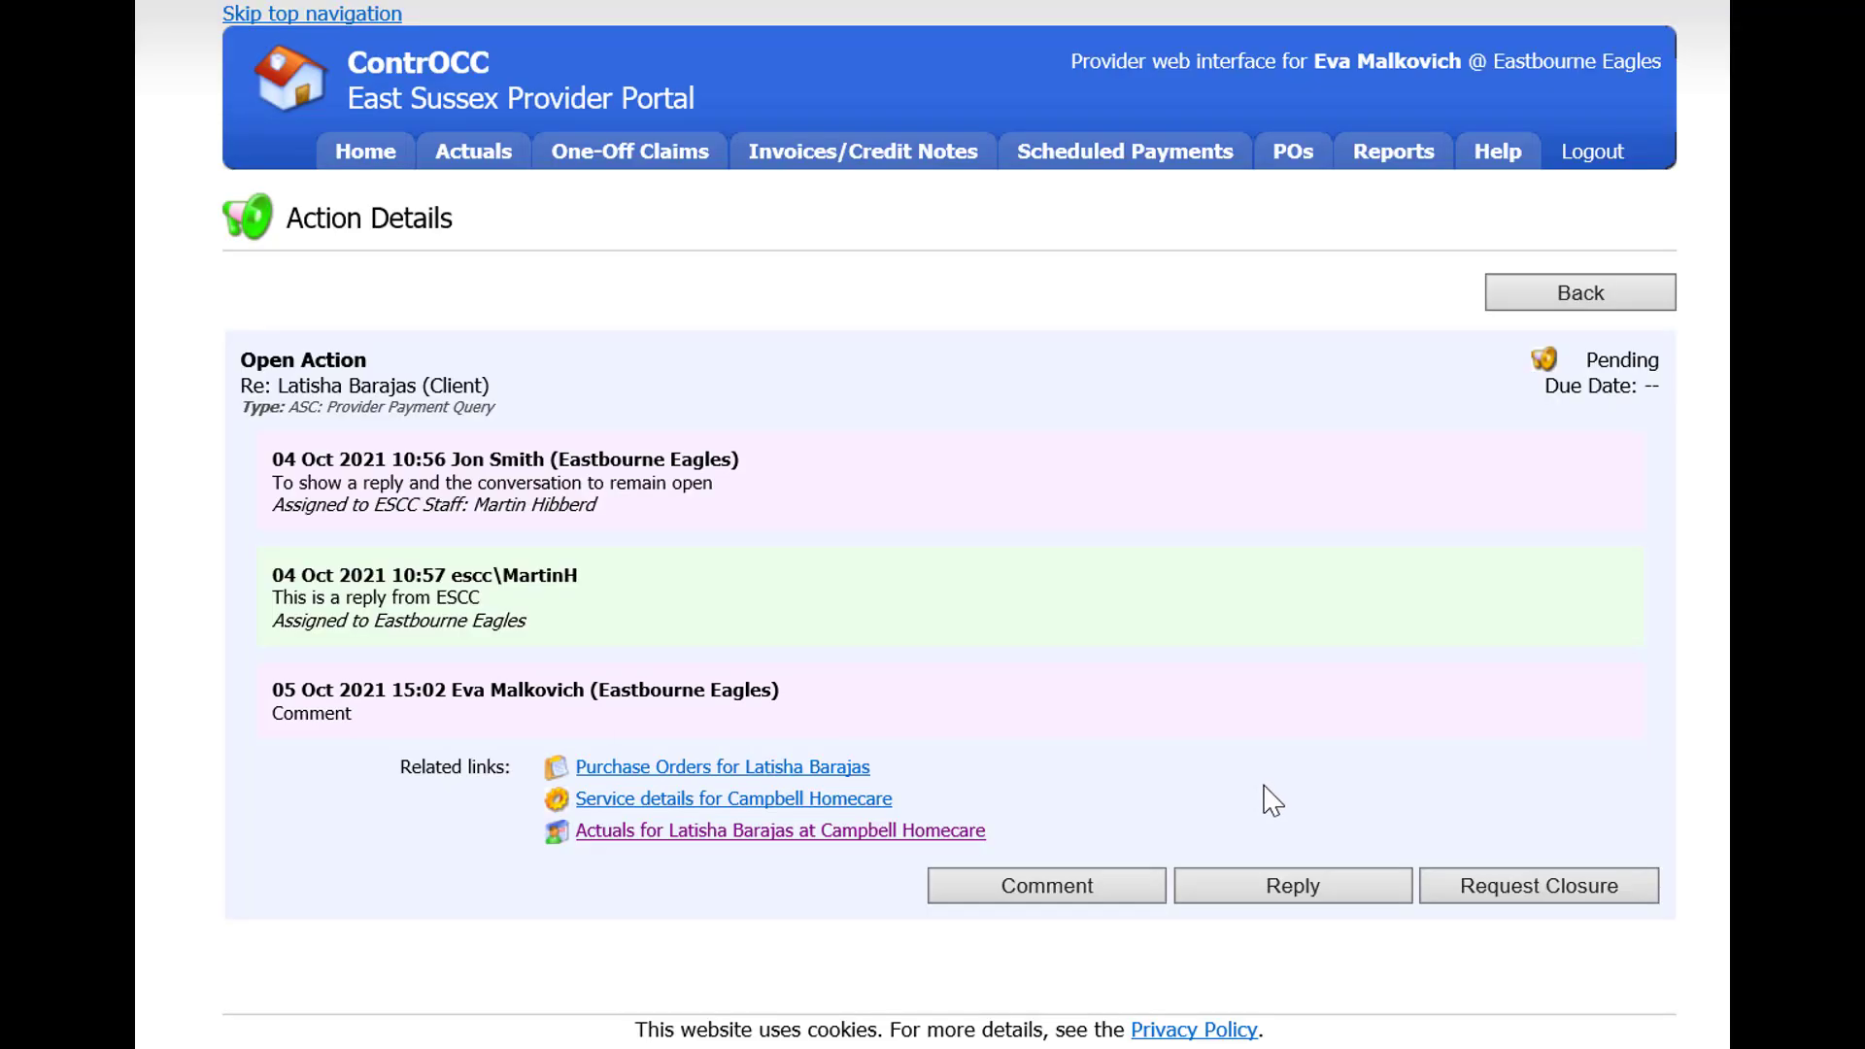
Submit a reply reading "Reply" with due date 06/10/2021 on the action, and return to the actions list.
{"action": "left_click", "coordinate": [1360, 891]}
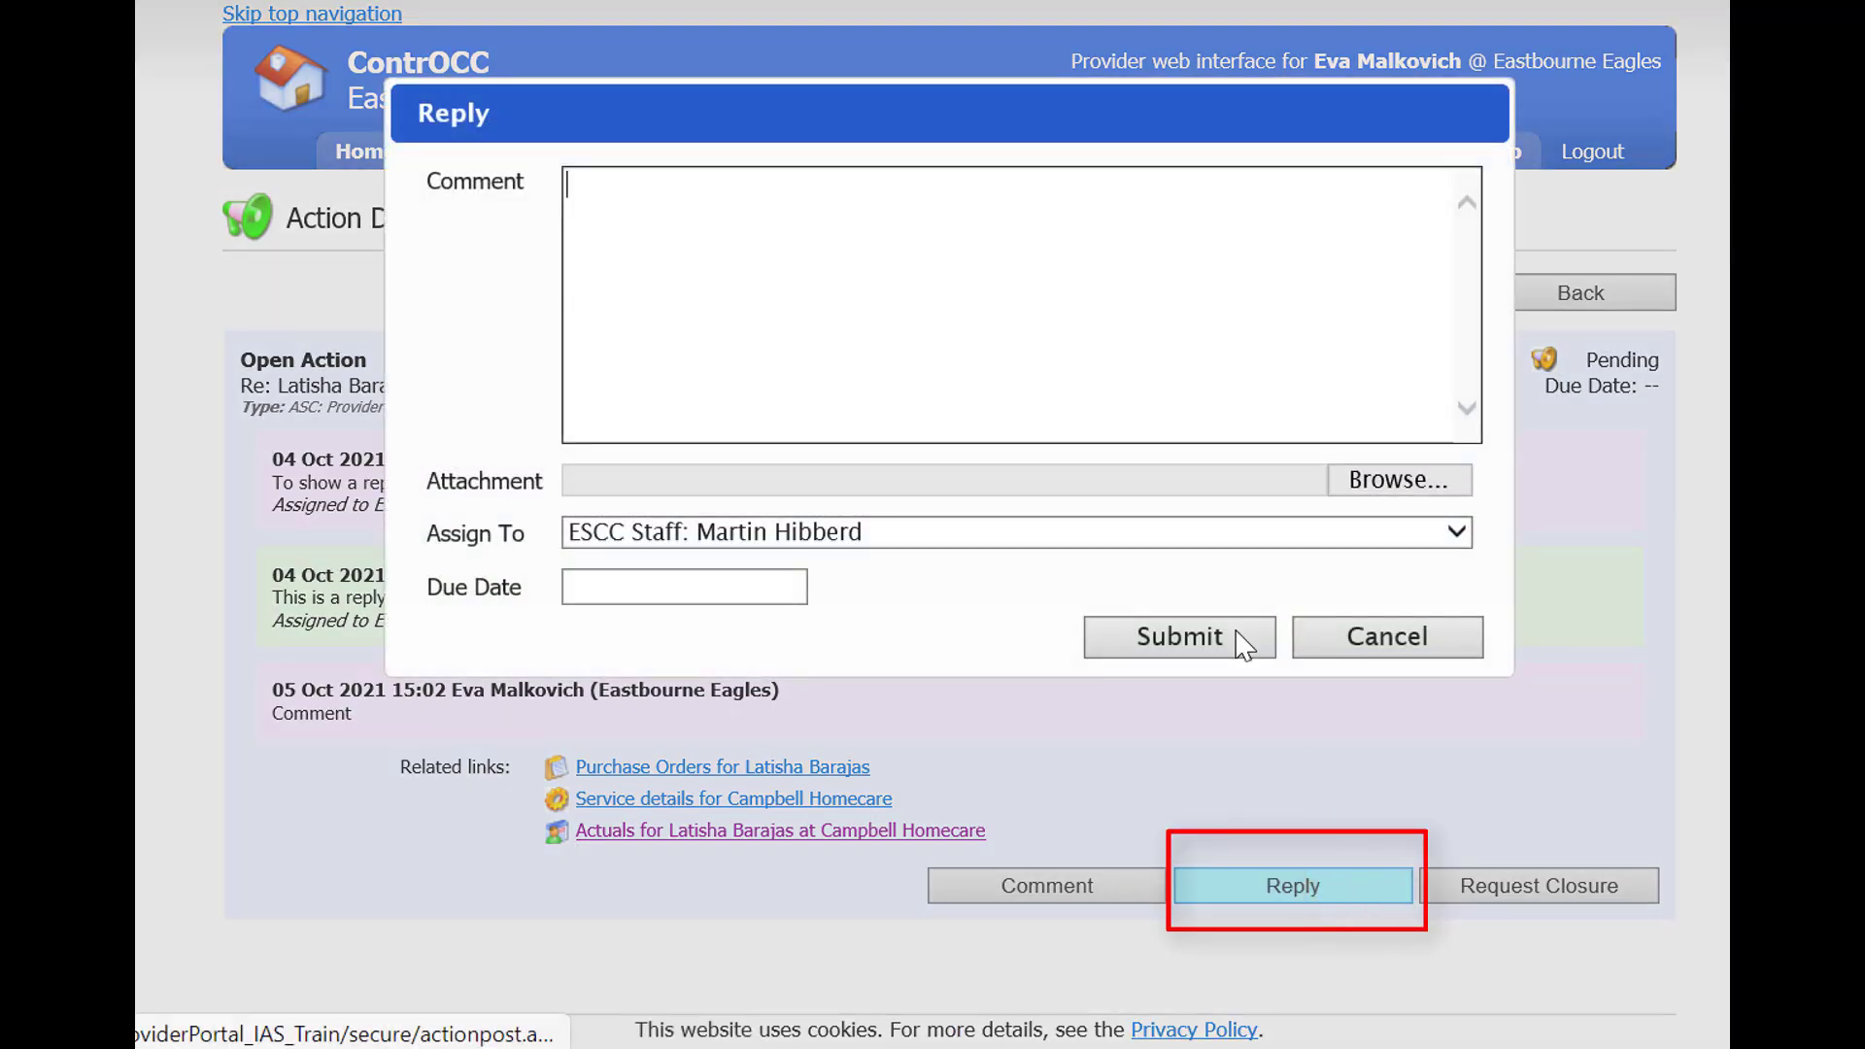
{"action": "type", "text": "Reply"}
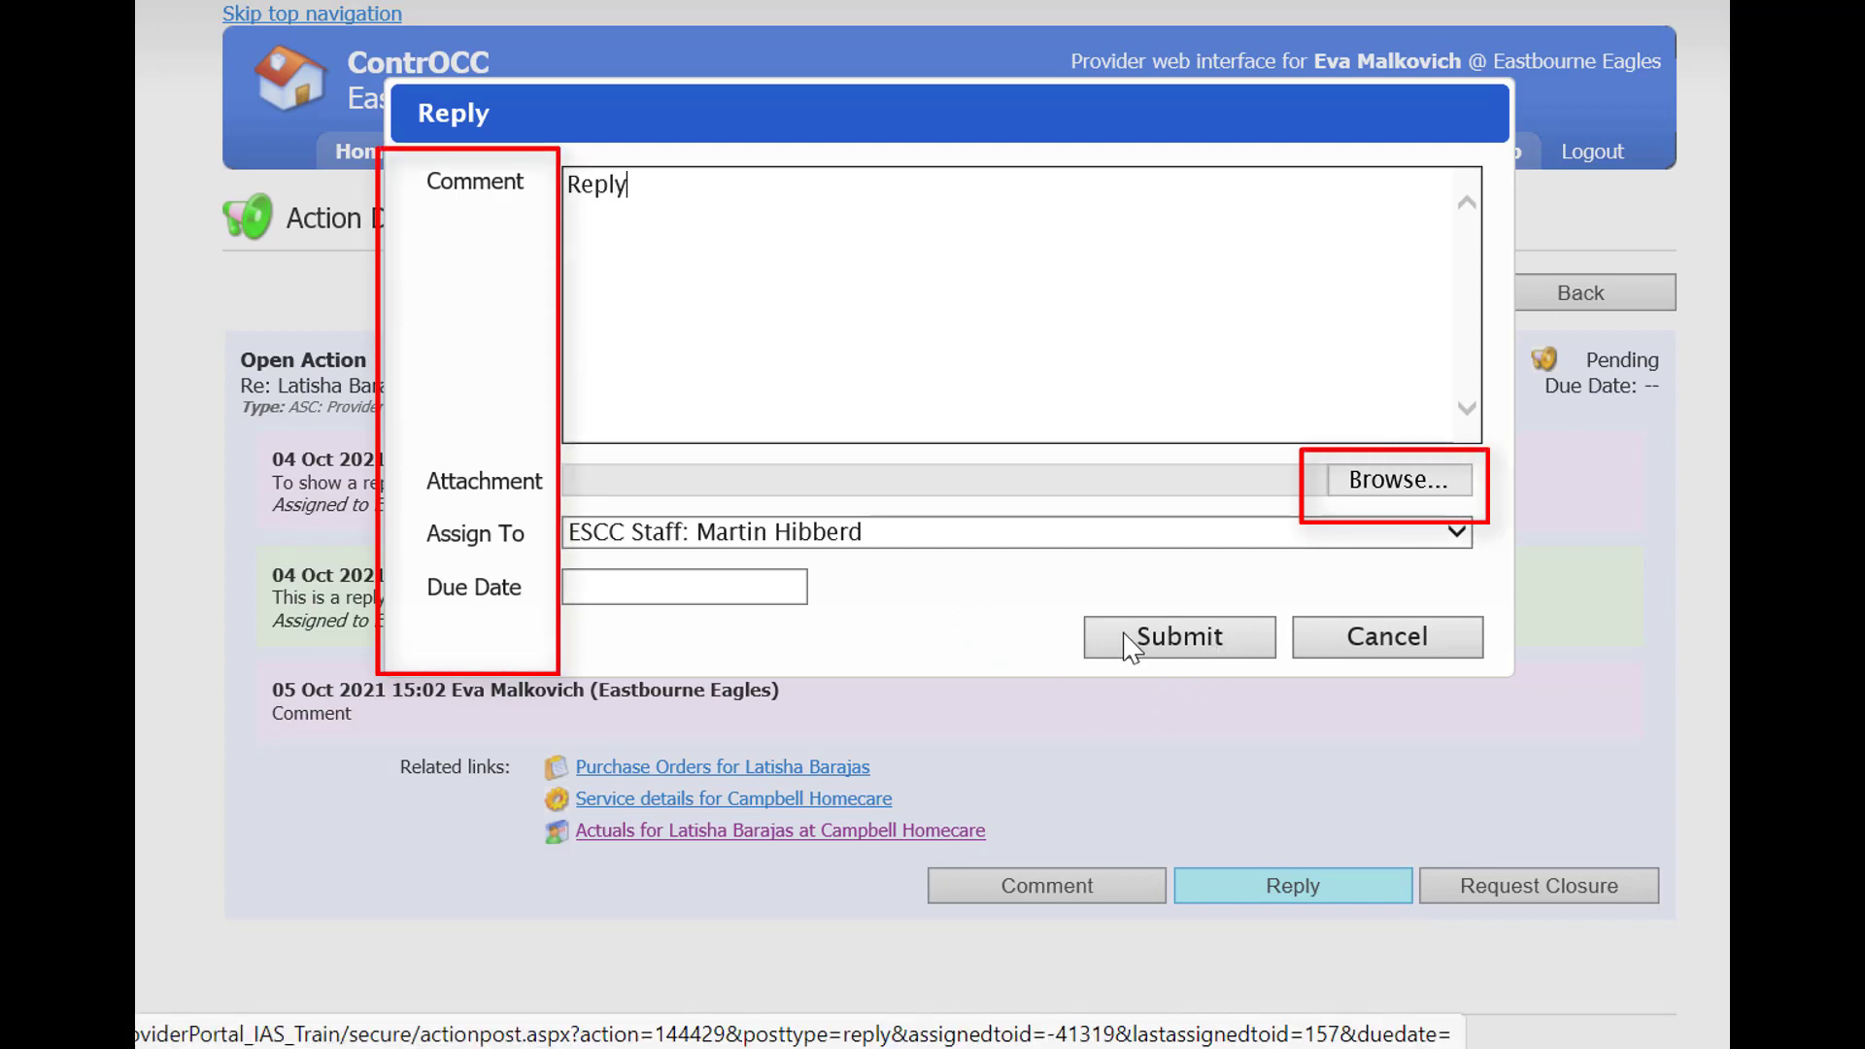
{"action": "left_click", "coordinate": [736, 587]}
{"action": "left_click", "coordinate": [705, 789]}
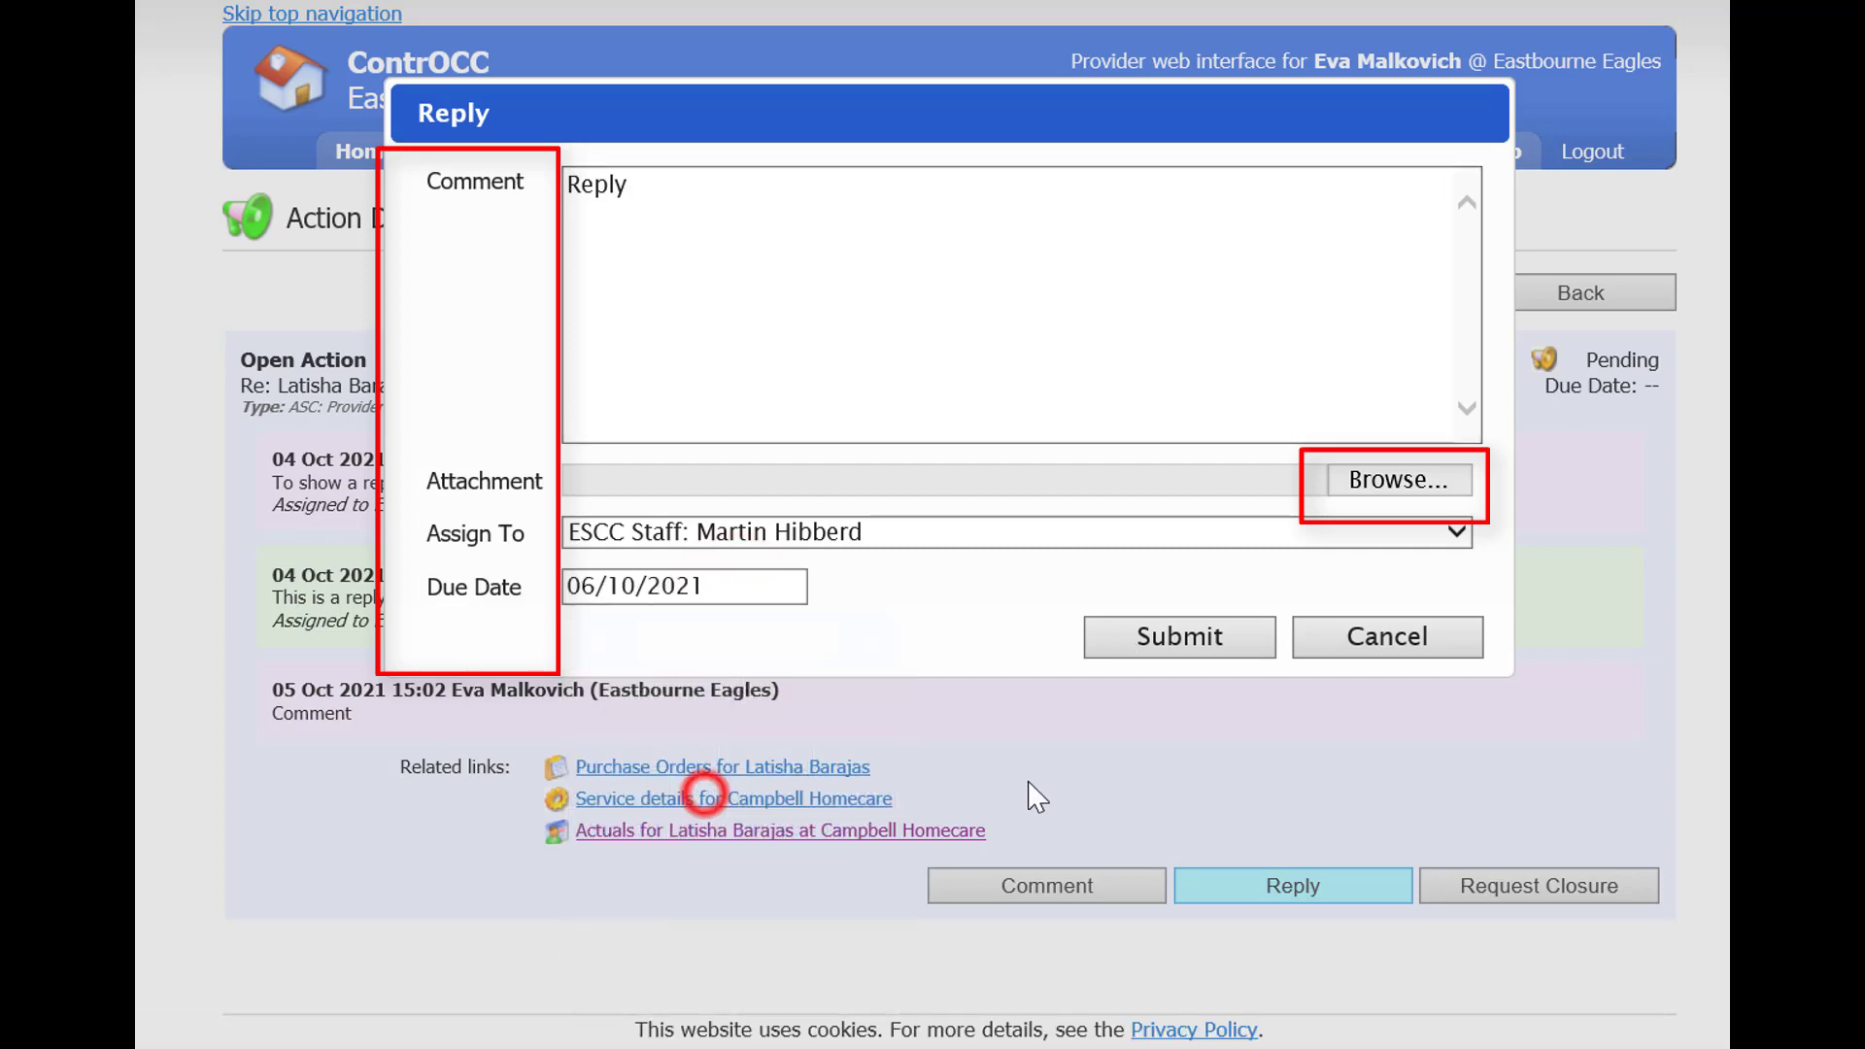
{"action": "left_click", "coordinate": [1226, 638]}
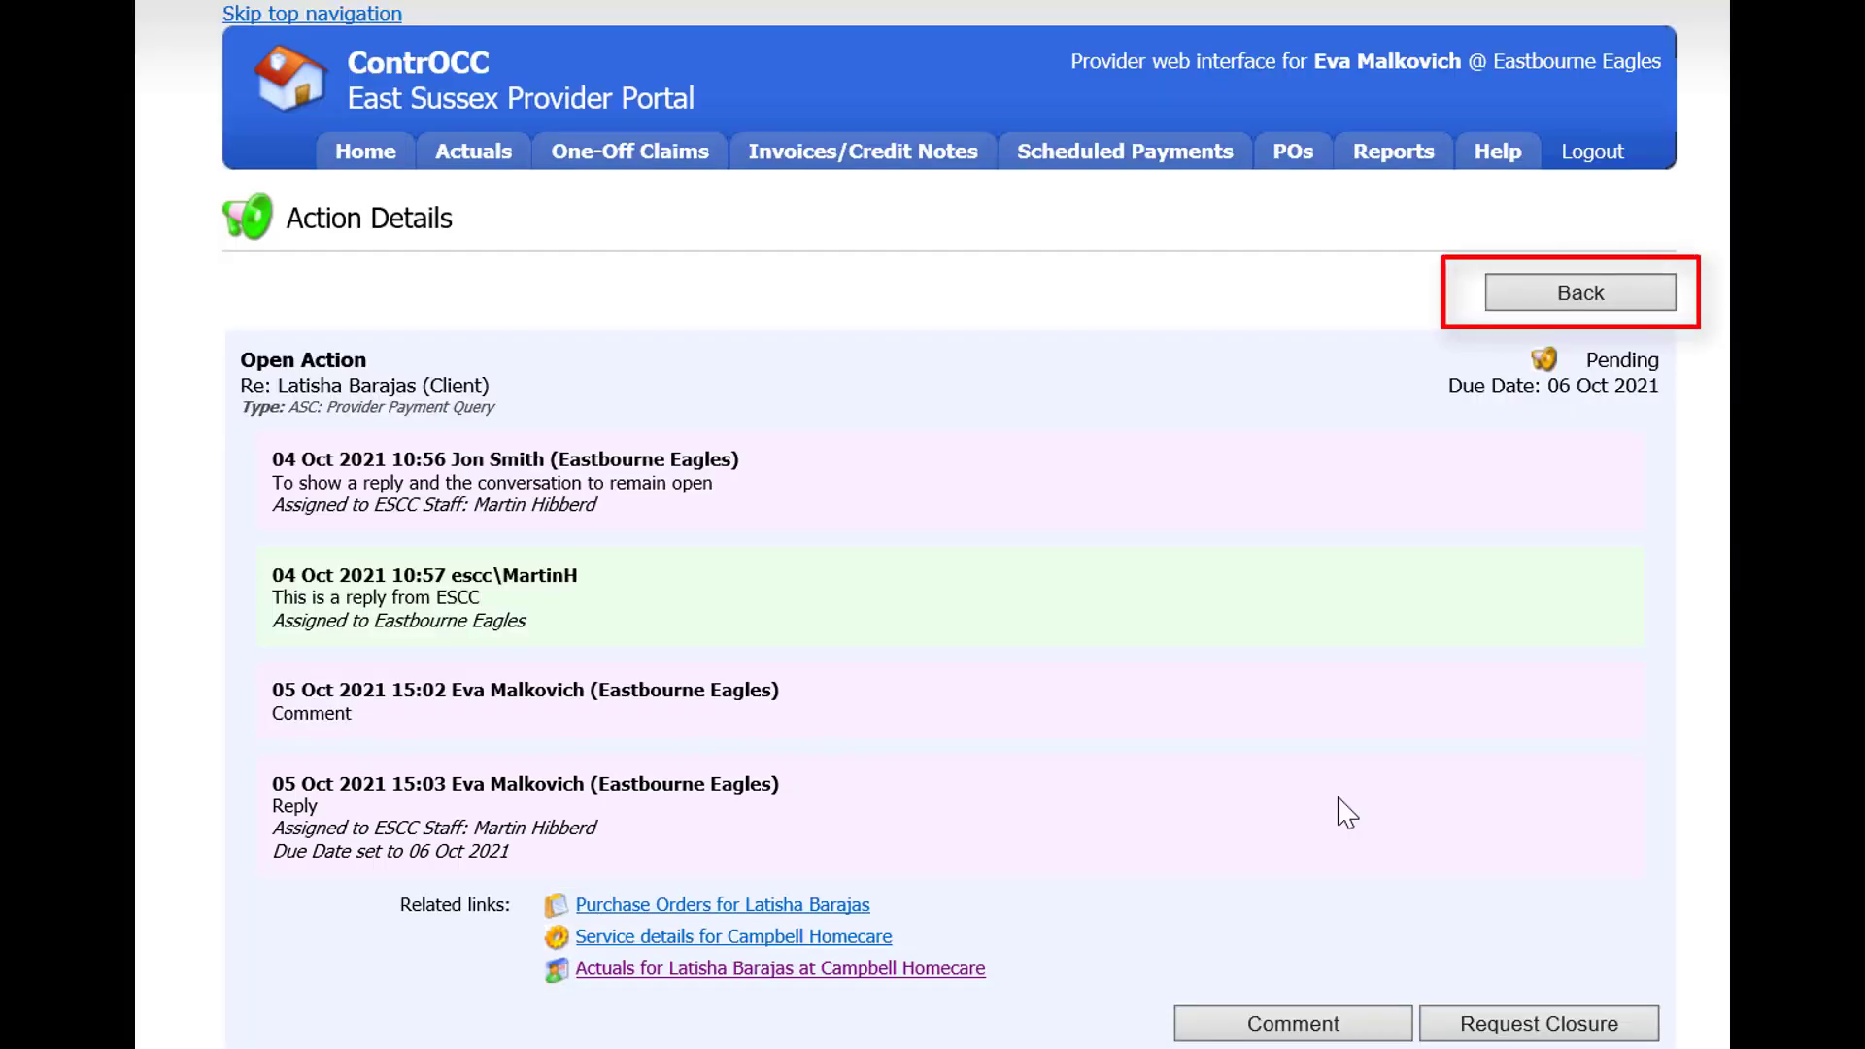
{"action": "left_click", "coordinate": [1535, 289]}
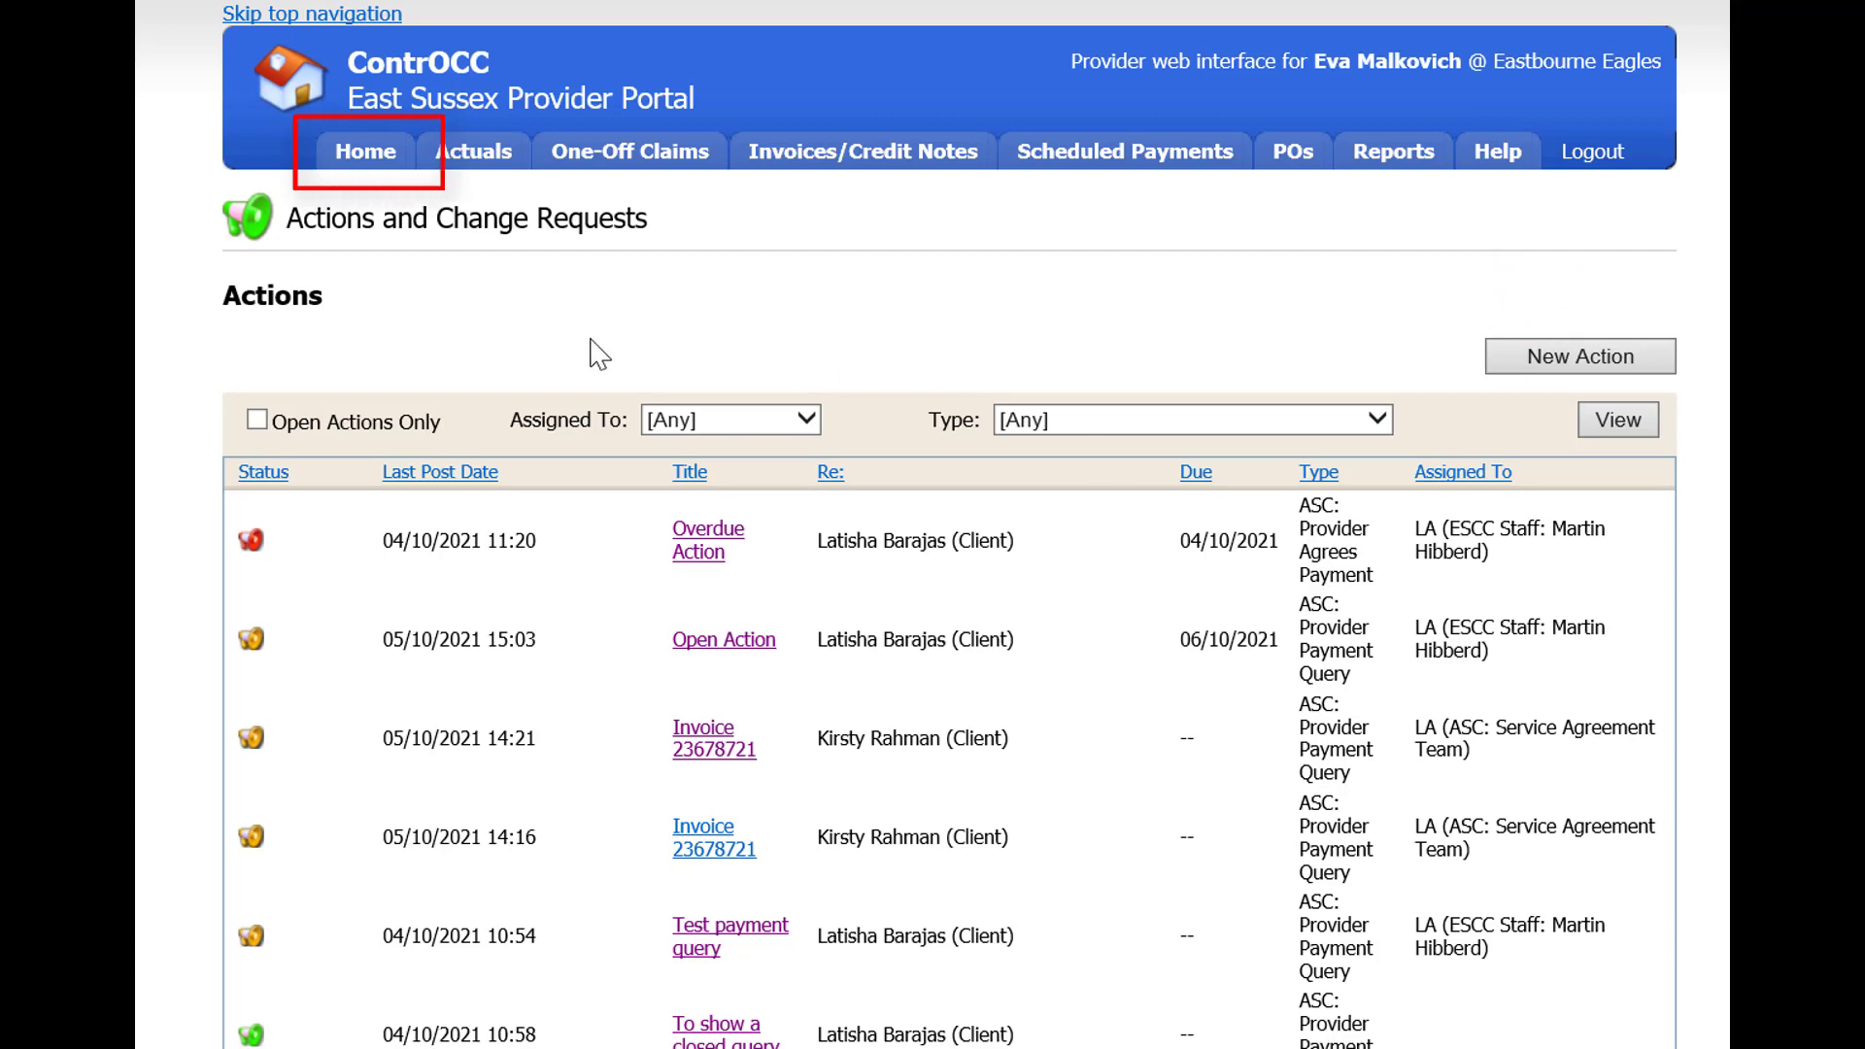
Go to Care Package Line Items from the home page, list all items, and start a new action from the first one.
{"action": "left_click", "coordinate": [355, 152]}
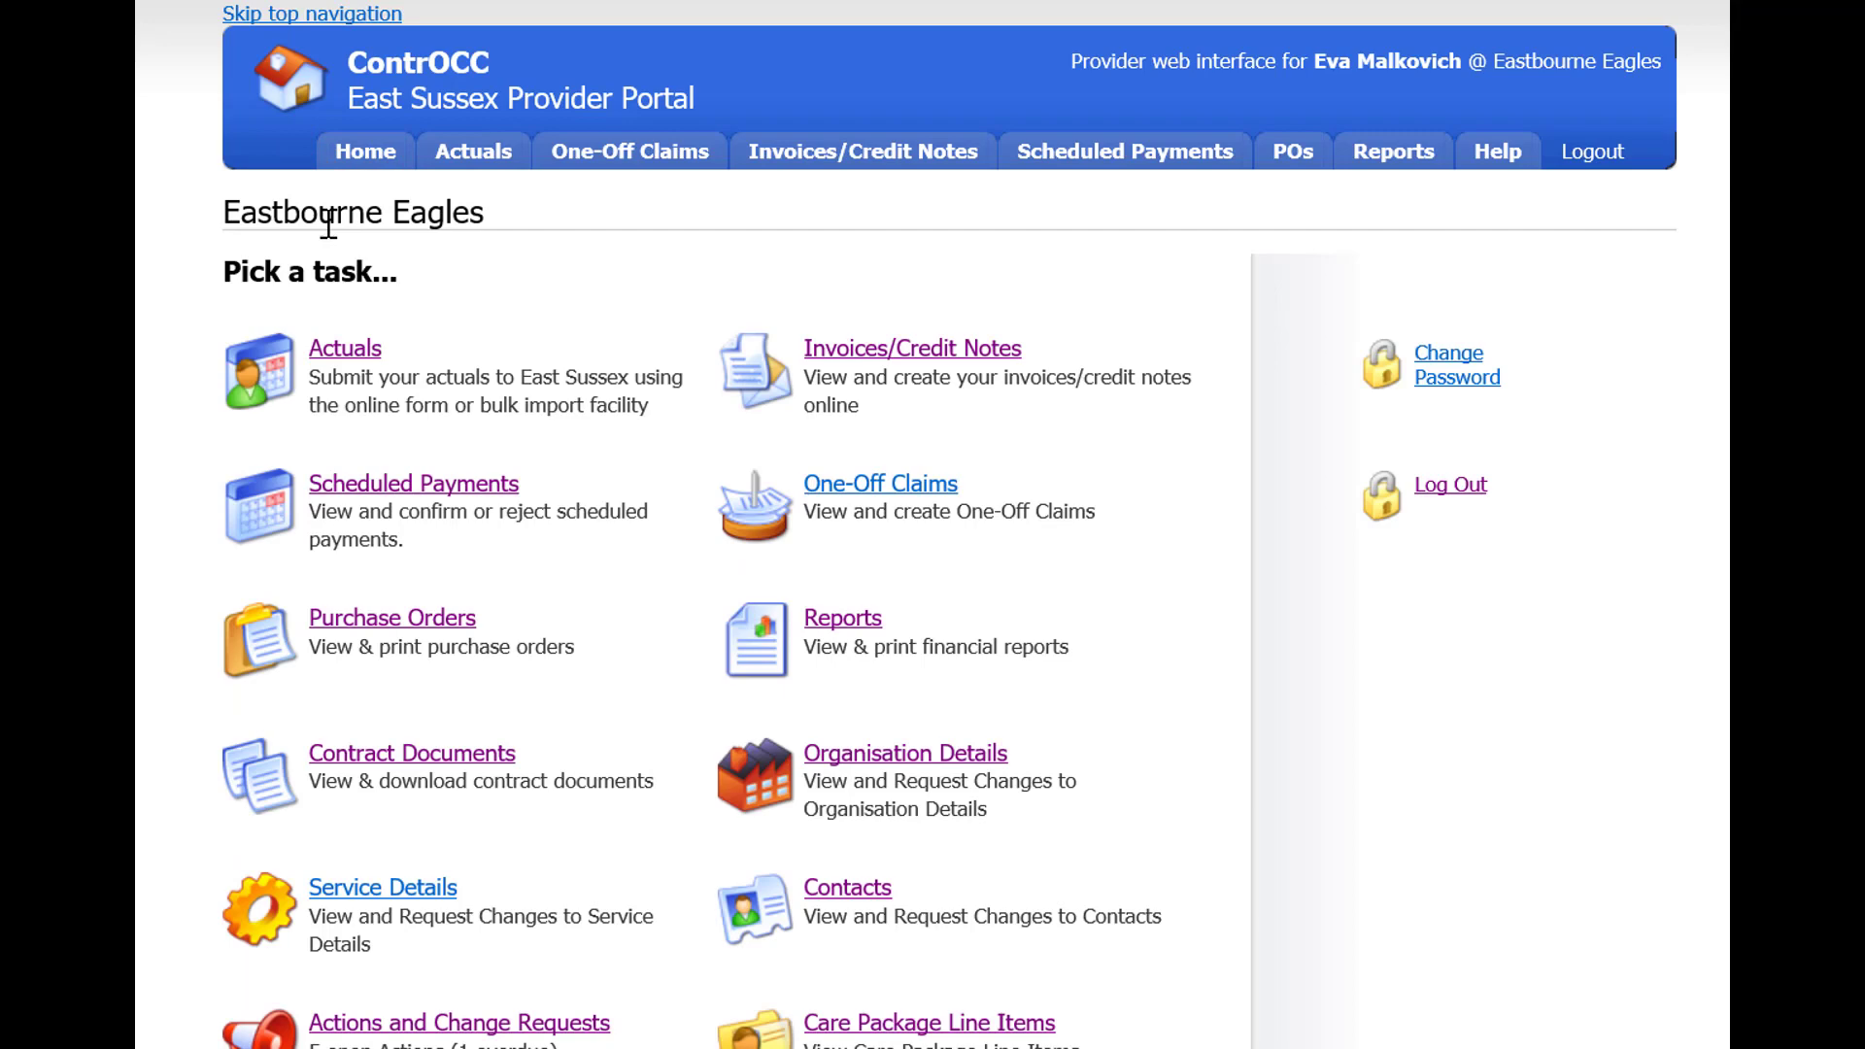
{"action": "scroll", "coordinate": [1124, 830], "scroll_direction": "down", "scroll_amount": 2}
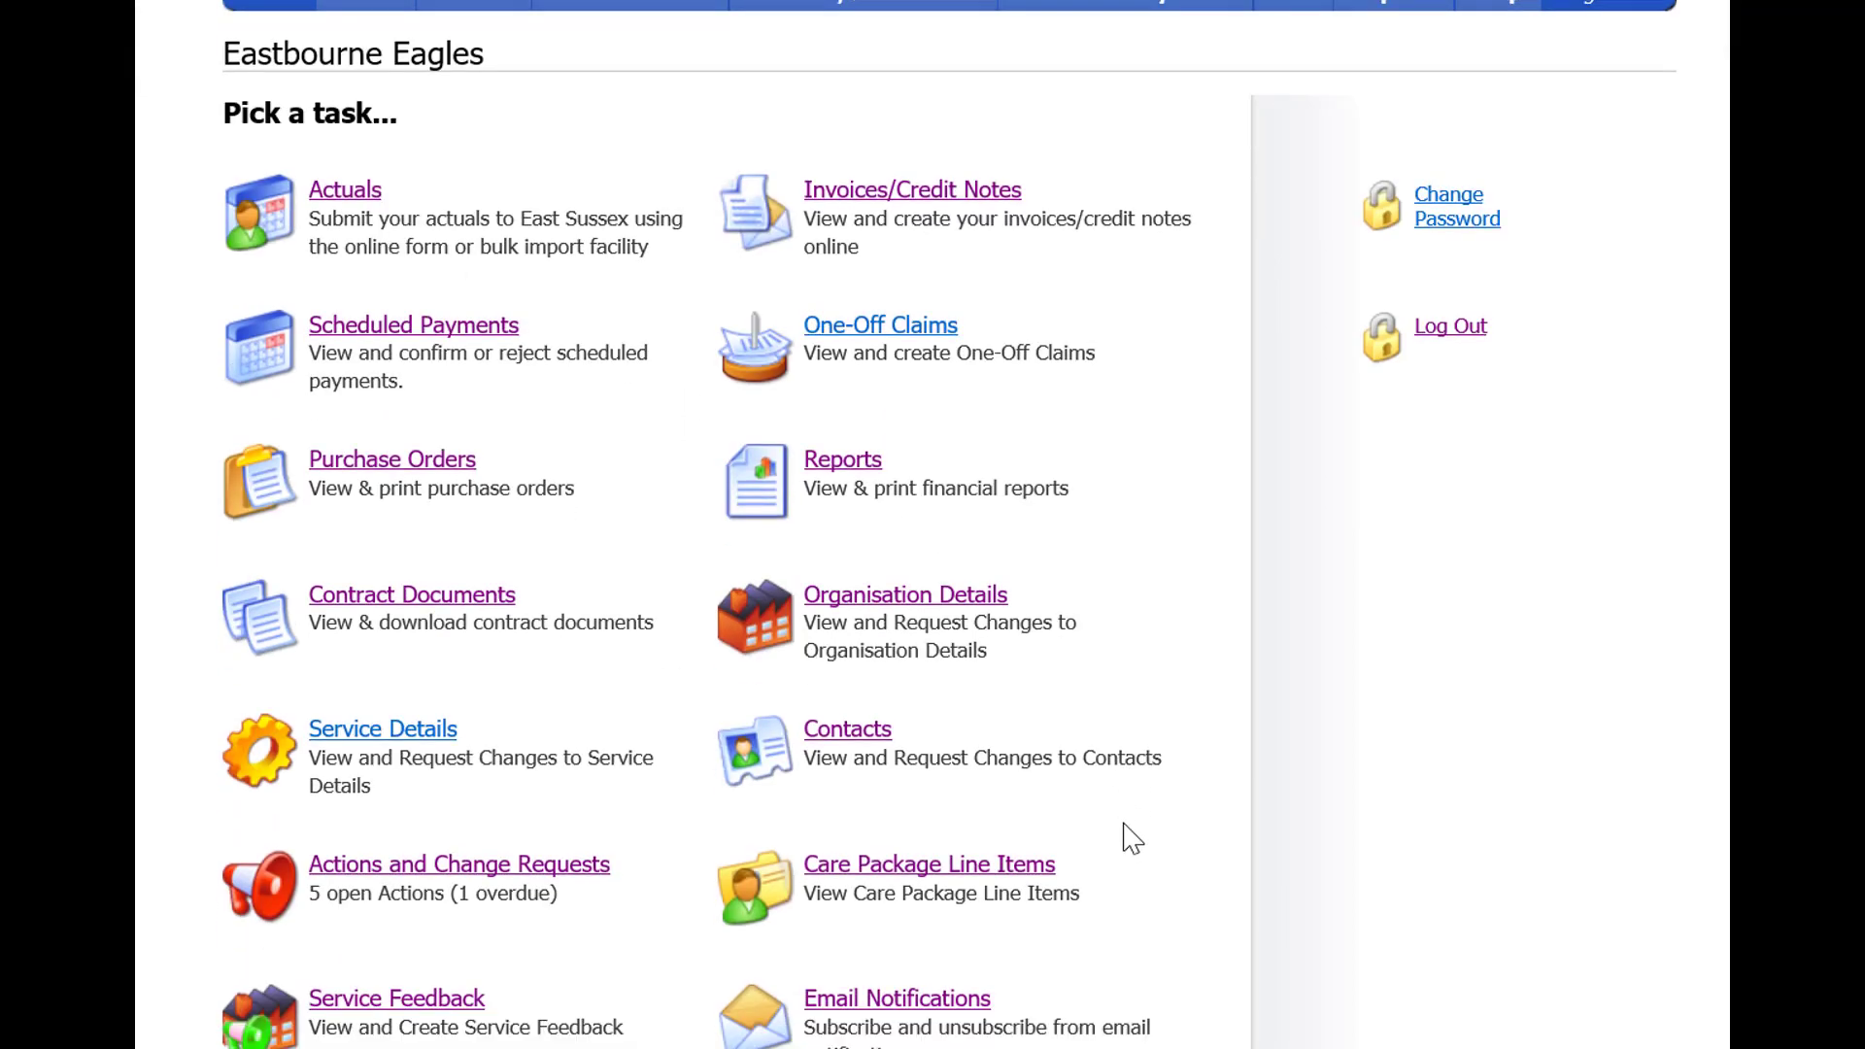
{"action": "left_click", "coordinate": [991, 863]}
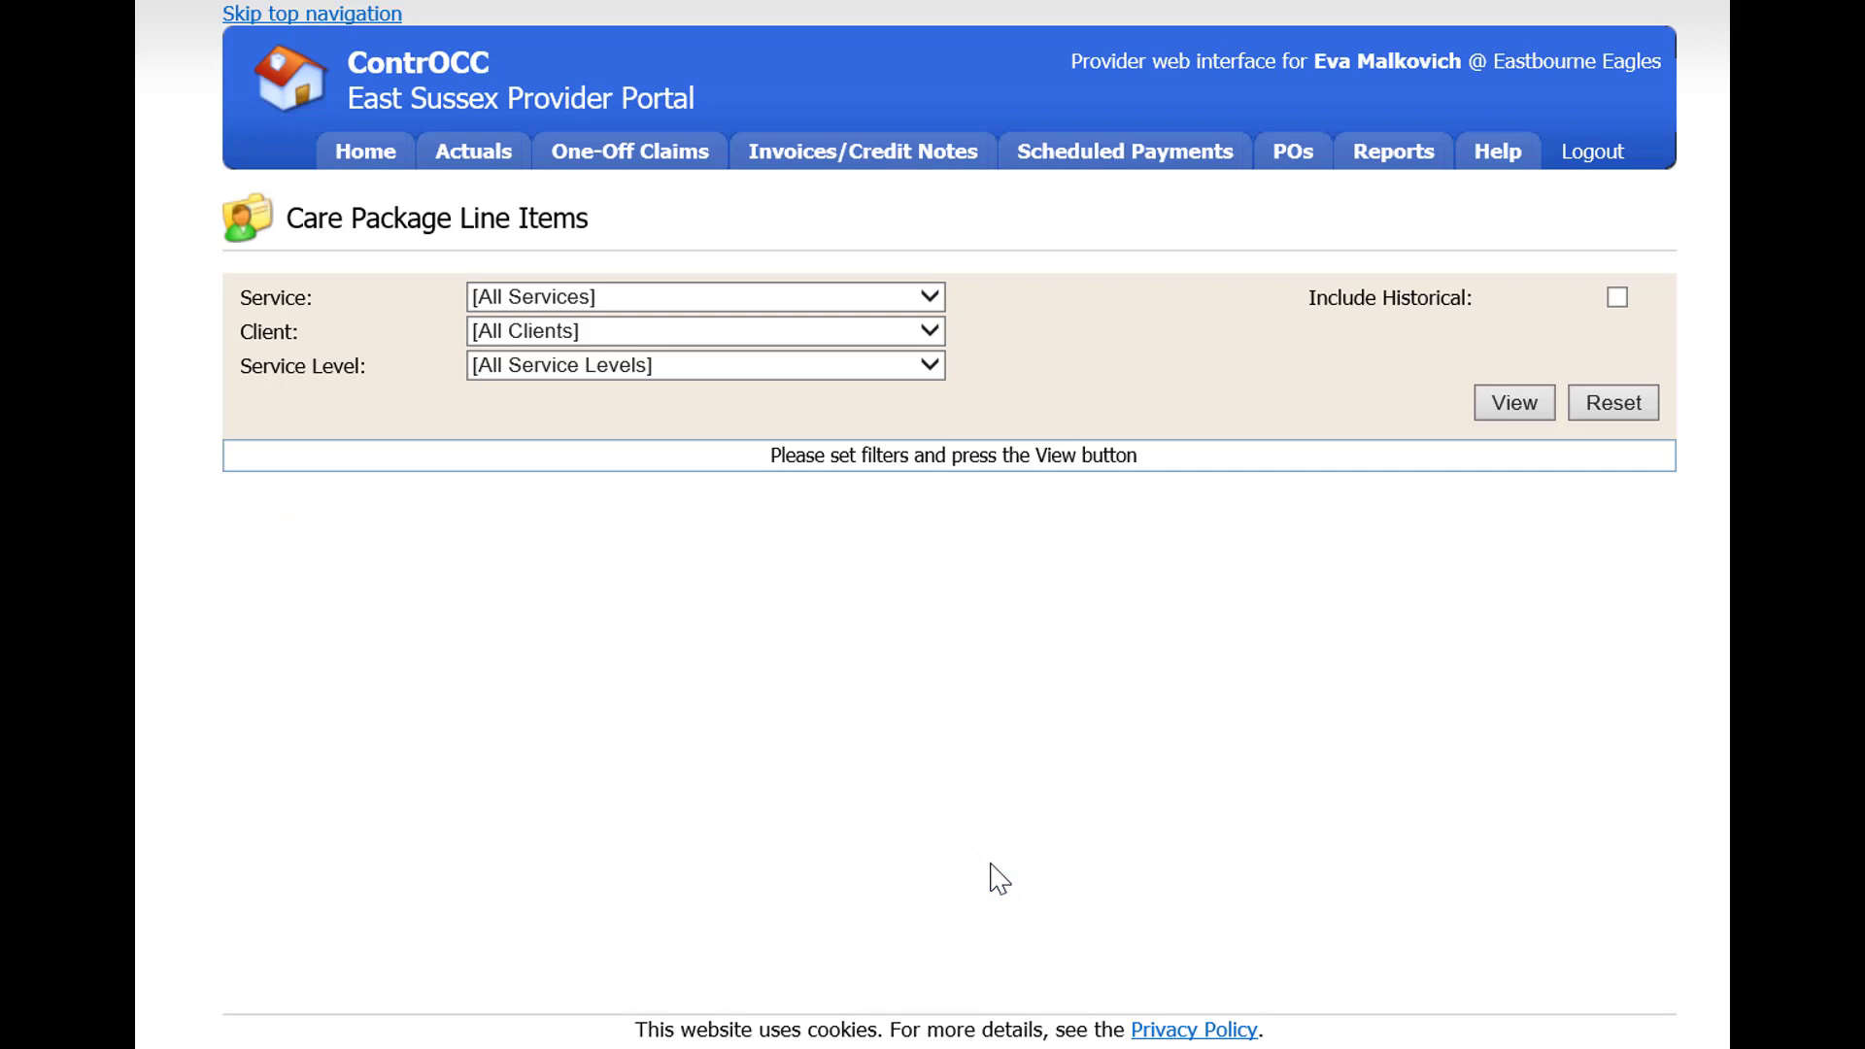
{"action": "left_click", "coordinate": [1518, 403]}
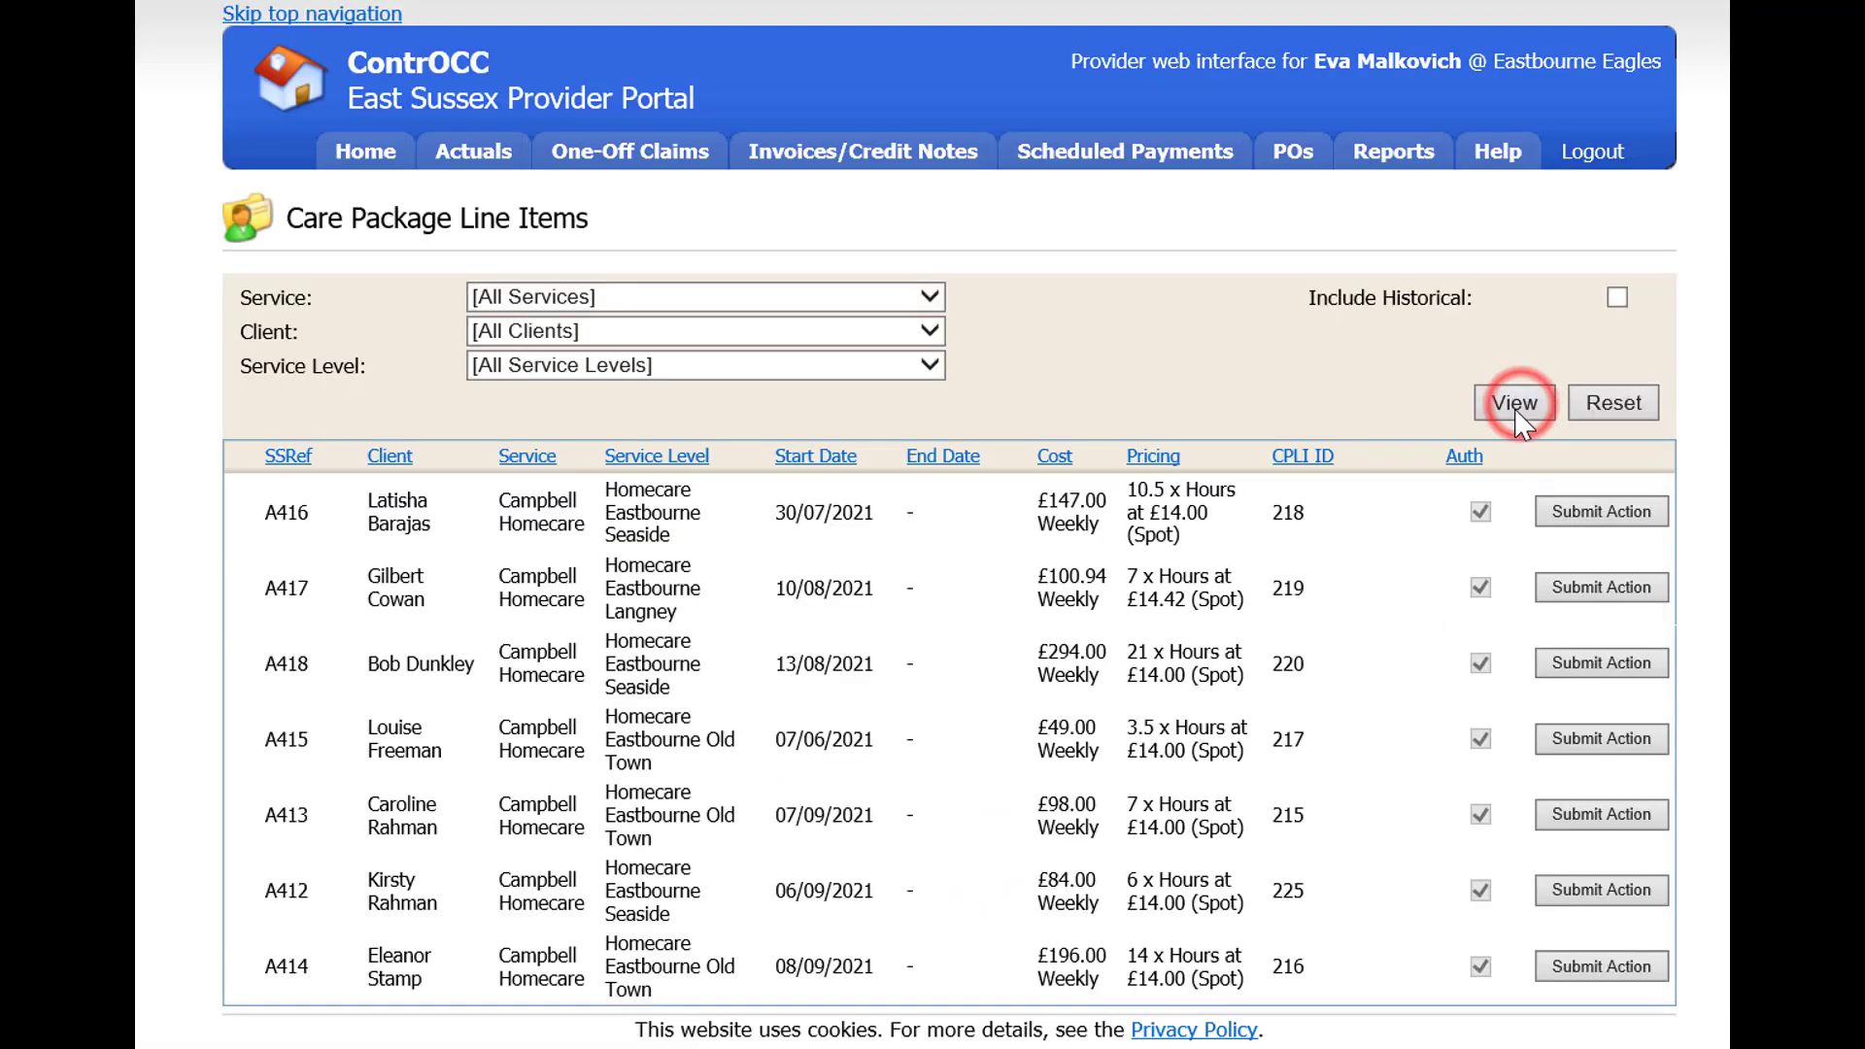
{"action": "left_click", "coordinate": [1620, 512]}
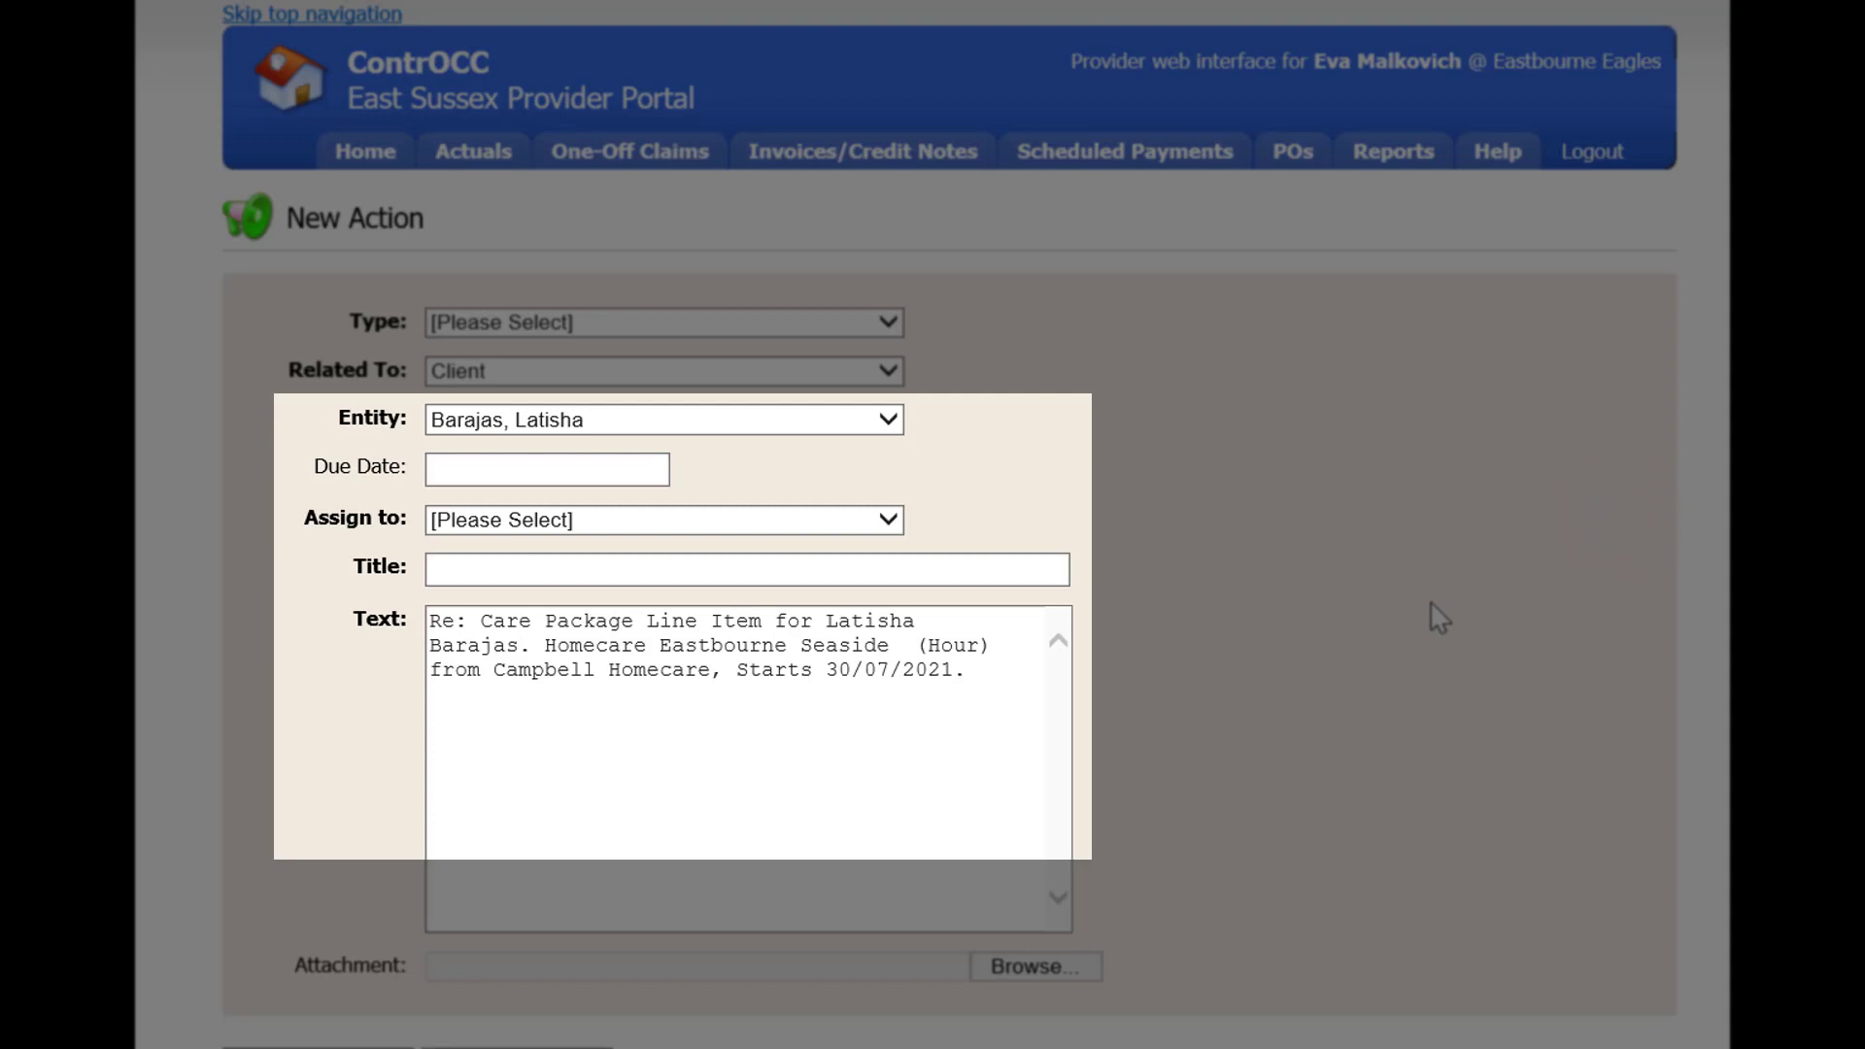